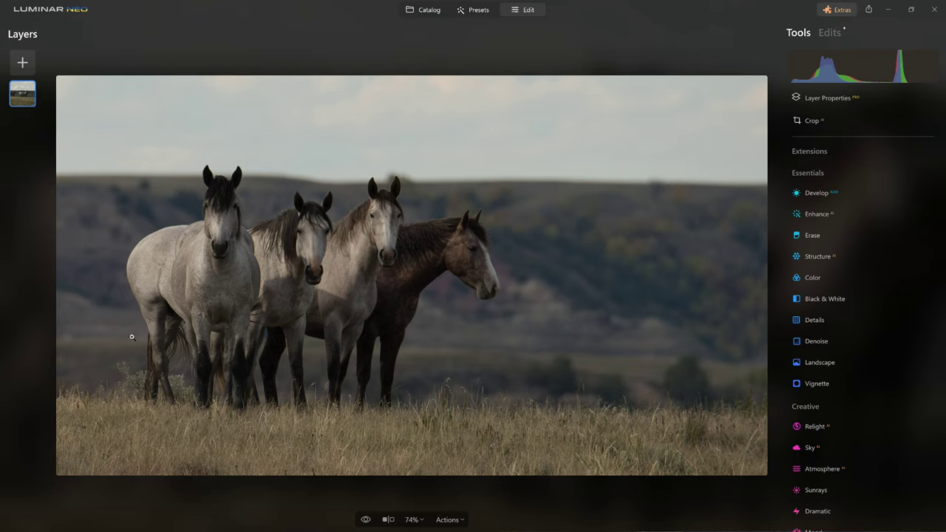
# Step: Open the Crop tool to reveal the photo's 16:9 crop frame
pyautogui.click(810, 120)
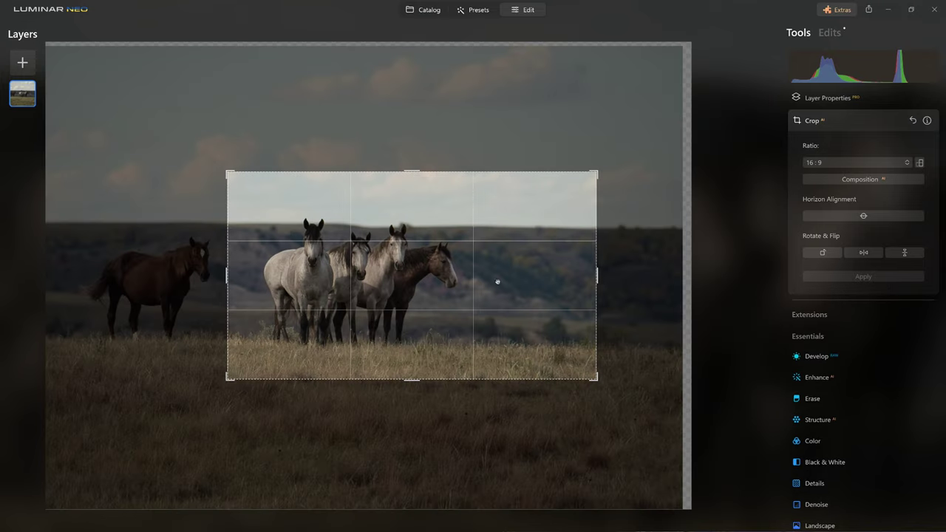
# Step: Shift the photo inside the 16:9 crop to frame the four horses, apply it, and return to the Catalog
pyautogui.moveTo(415, 281); pyautogui.dragTo(426, 281)
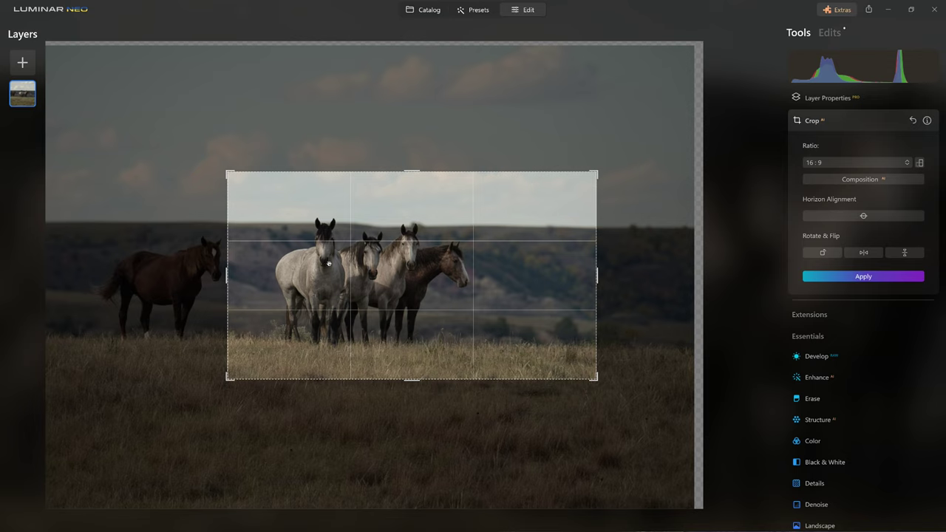
pyautogui.press('Return')
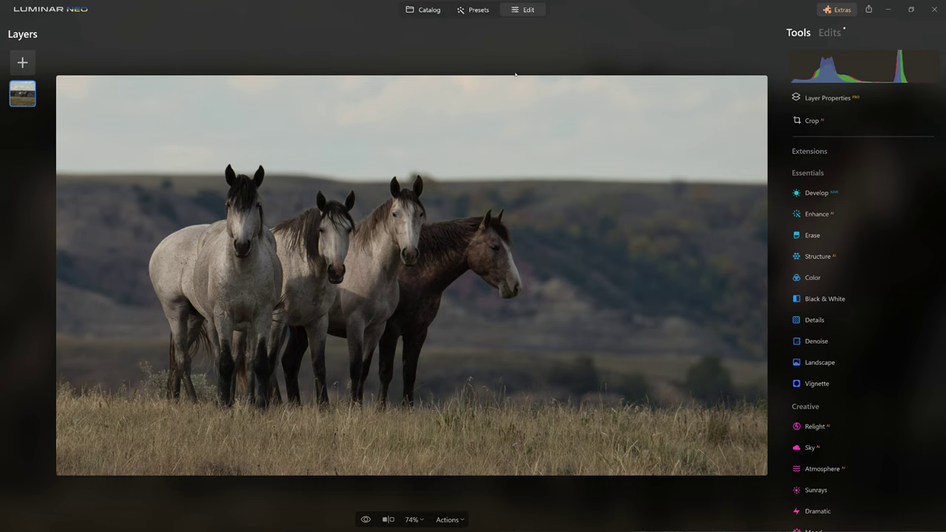
pyautogui.click(424, 10)
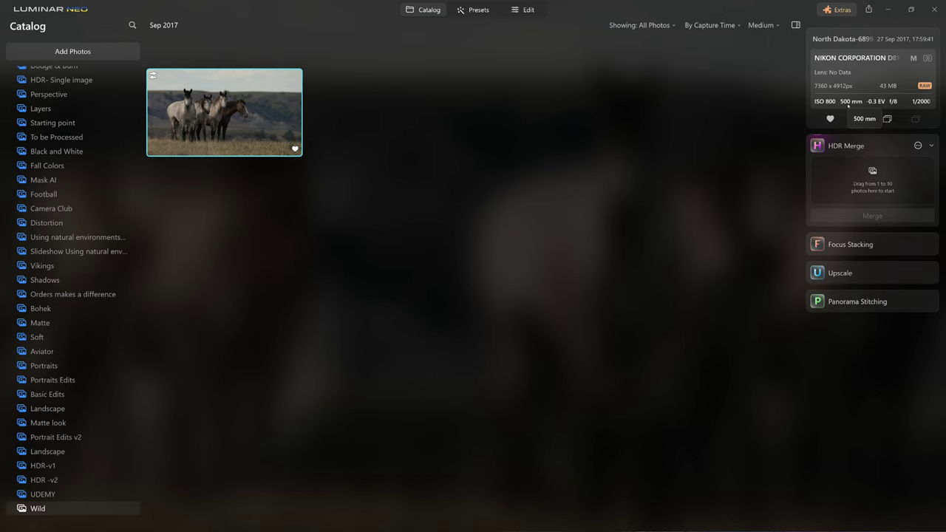
# Step: Open the horses photo in the editor and apply its 16:9 crop
pyautogui.doubleClick(205, 113)
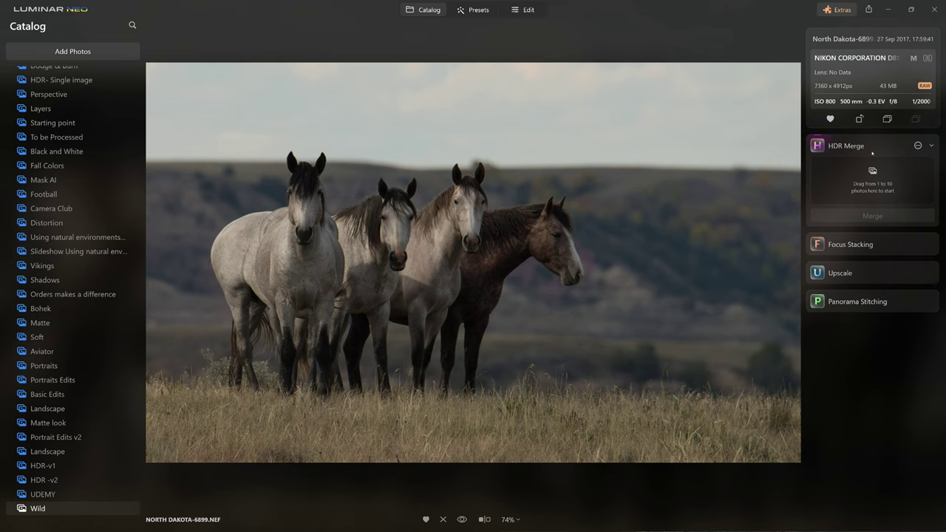
pyautogui.click(525, 15)
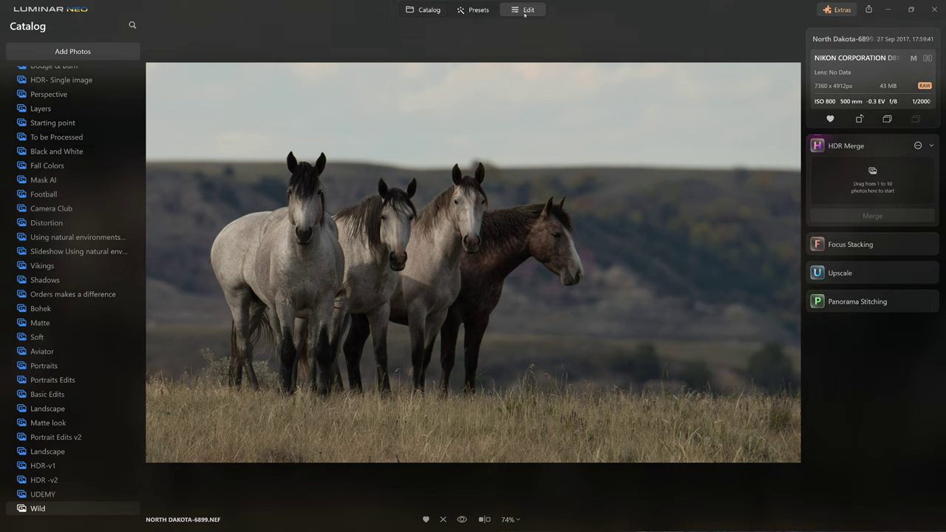
pyautogui.click(828, 123)
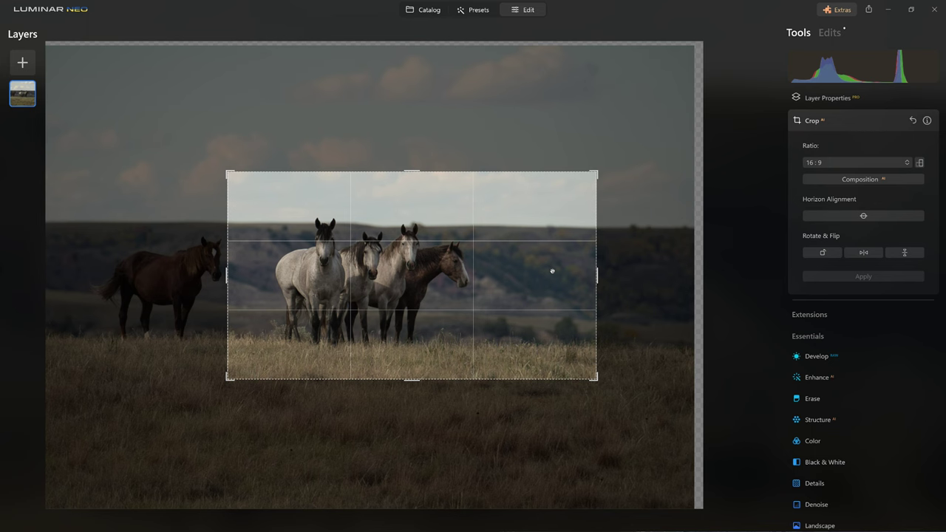
pyautogui.press('Return')
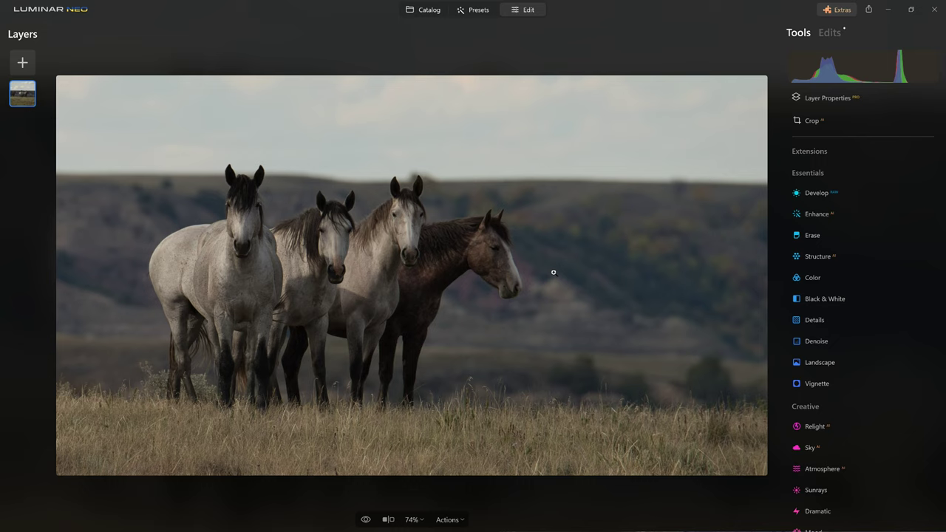
pyautogui.click(816, 193)
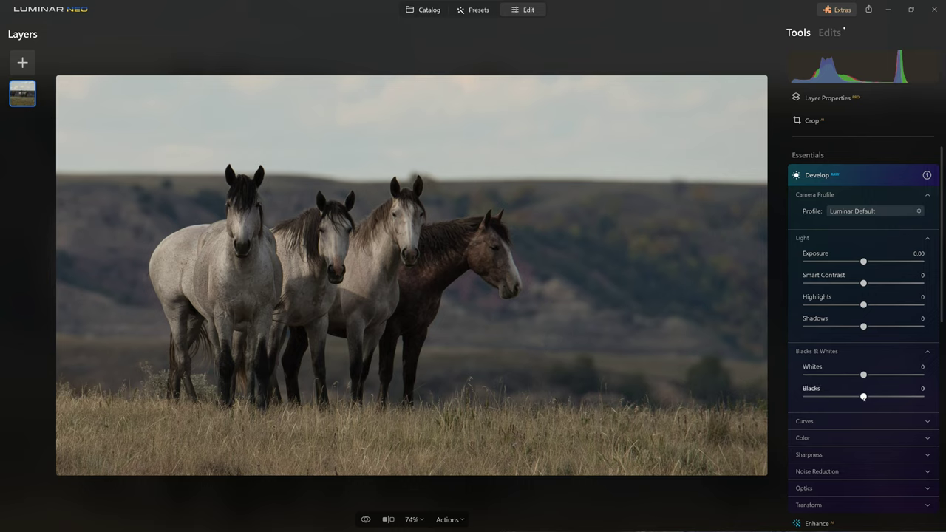
# Step: Set Develop Blacks to -47, Whites to 32 and Shadows to 17
pyautogui.moveTo(863, 397); pyautogui.dragTo(843, 400)
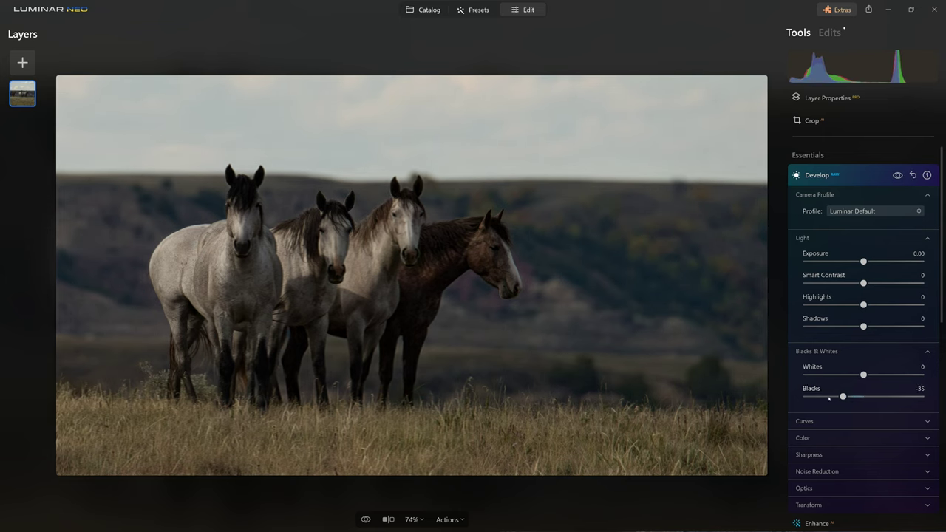
pyautogui.moveTo(842, 399); pyautogui.dragTo(882, 375)
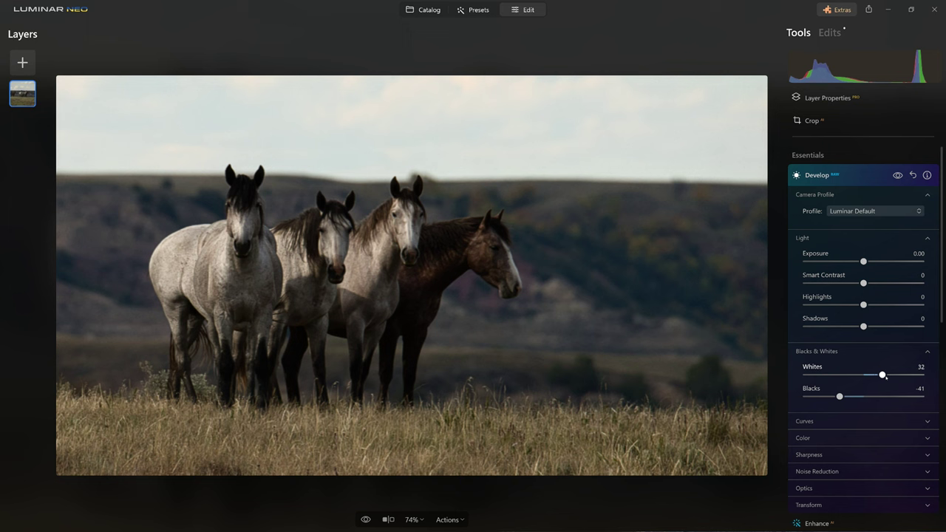
pyautogui.moveTo(839, 397); pyautogui.dragTo(837, 397)
pyautogui.moveTo(864, 326); pyautogui.dragTo(876, 328)
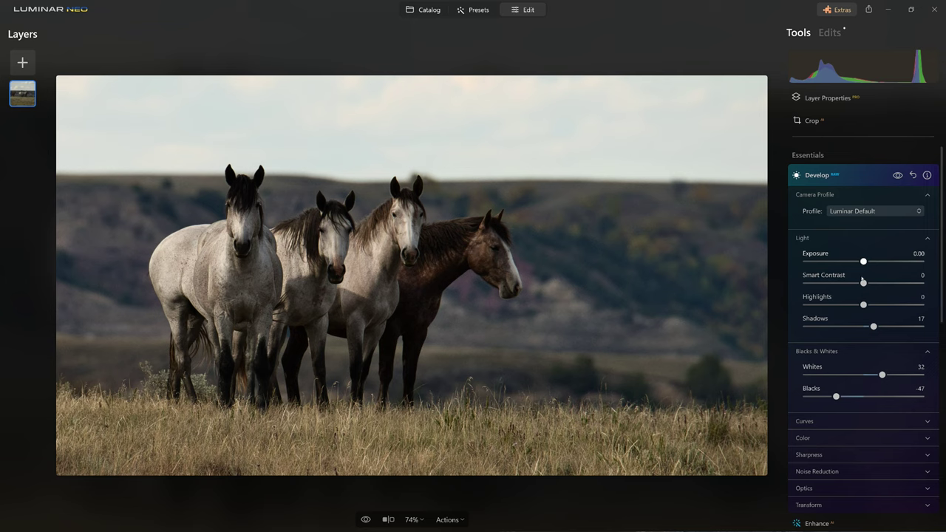
# Step: Add Smart Contrast 10, lower Highlights to -32, and view the photo at 100%
pyautogui.scroll(-1, 835, 295)
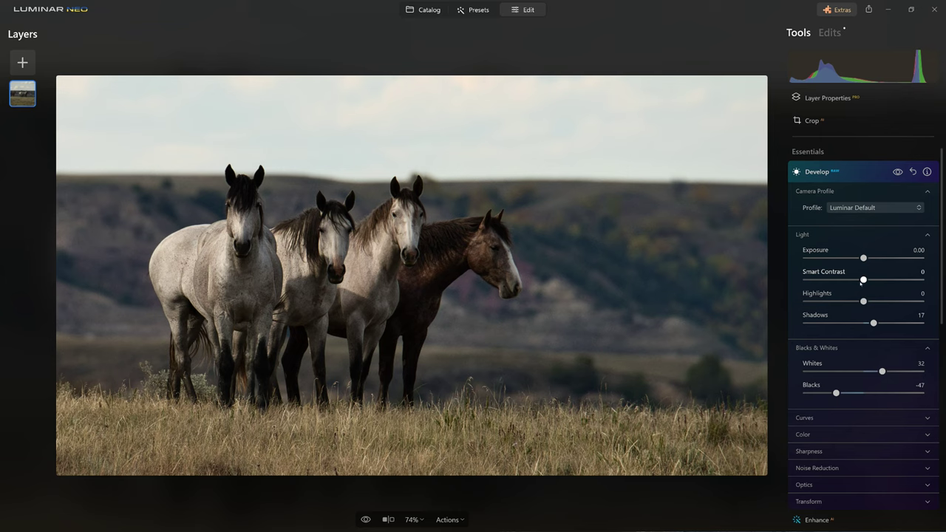
pyautogui.moveTo(863, 279)
pyautogui.mouseDown()
pyautogui.moveTo(896, 280)
pyautogui.moveTo(869, 285)
pyautogui.mouseUp()
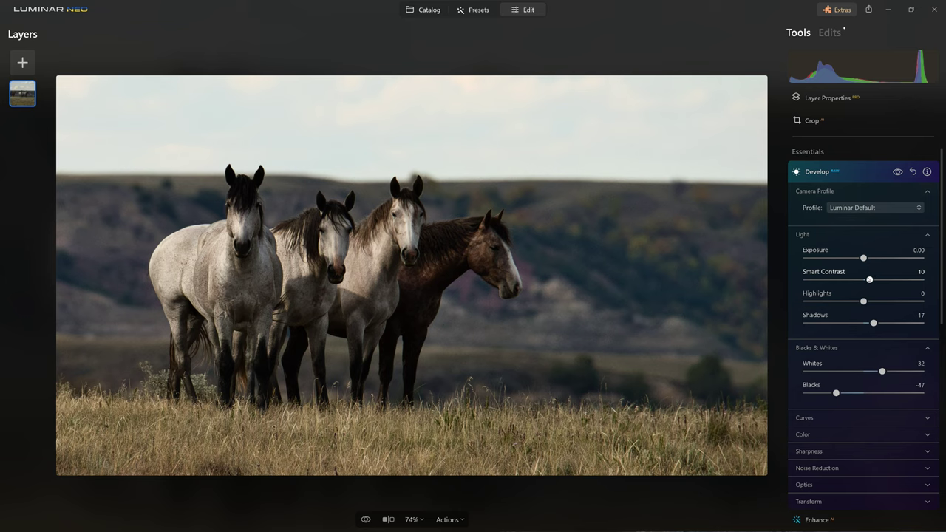
pyautogui.moveTo(862, 300); pyautogui.dragTo(844, 301)
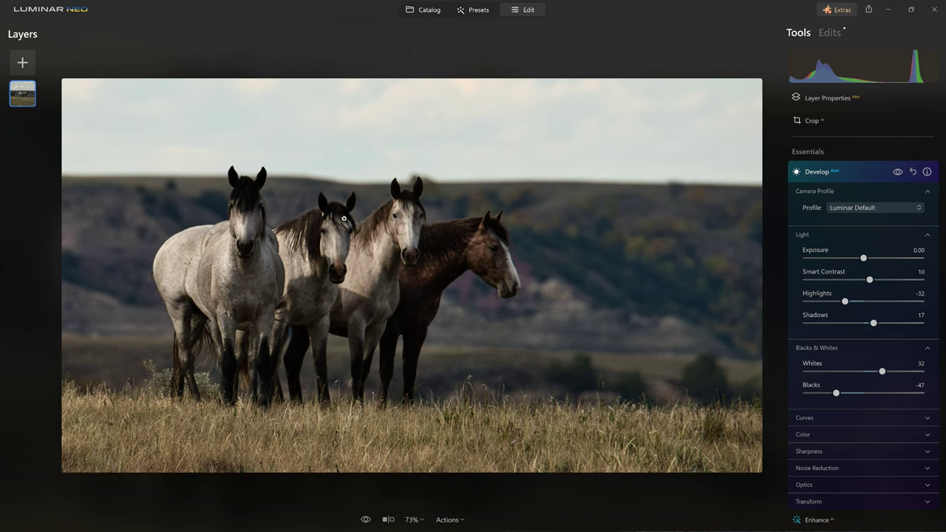
pyautogui.hotkey('ctrl', '1')
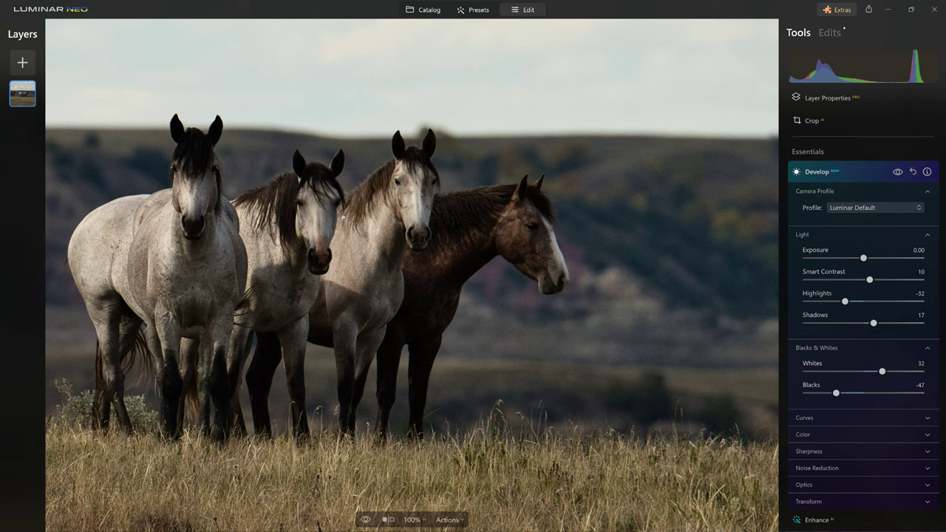
pyautogui.click(852, 173)
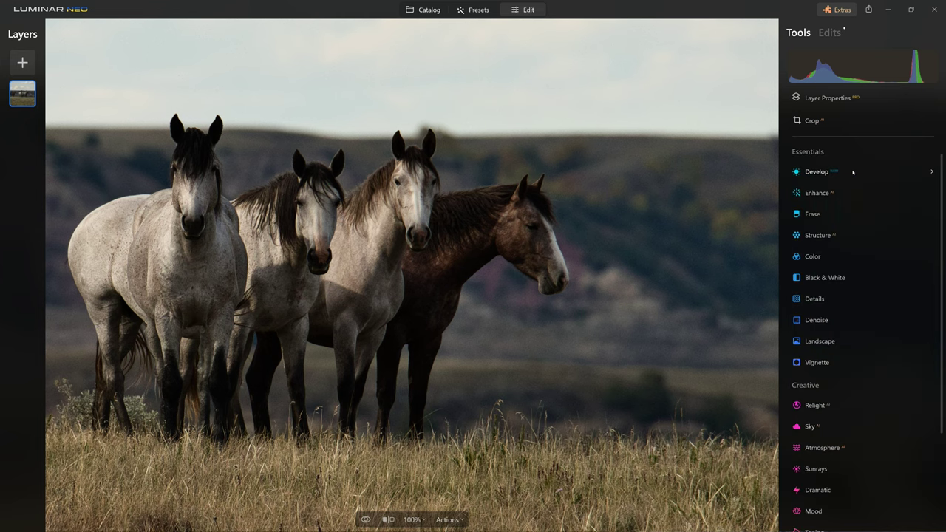
# Step: Fit the photo to view and boost the Enhance Accent slider
pyautogui.click(397, 276)
pyautogui.click(819, 193)
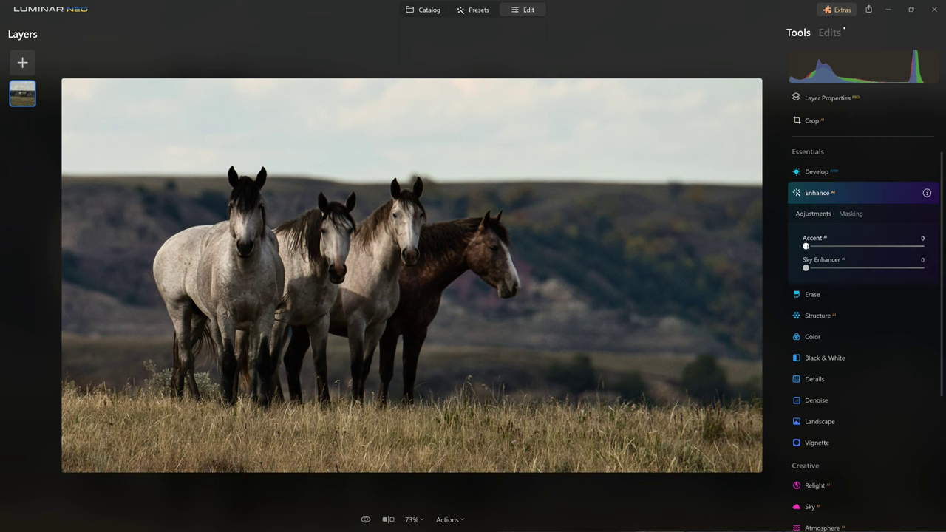
pyautogui.moveTo(805, 246); pyautogui.dragTo(924, 255)
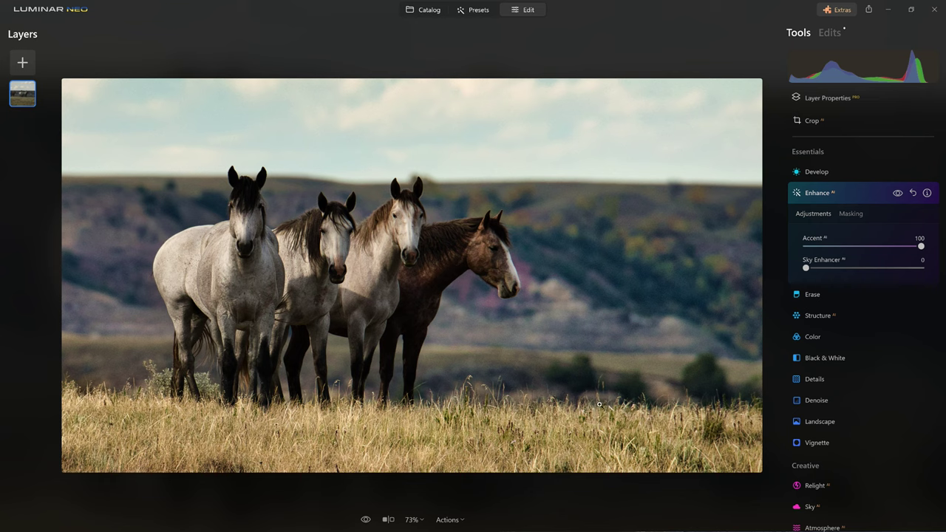
# Step: Brush-mask the Enhance adjustment onto the four horses, then set an eraser brush of size 28
pyautogui.click(851, 213)
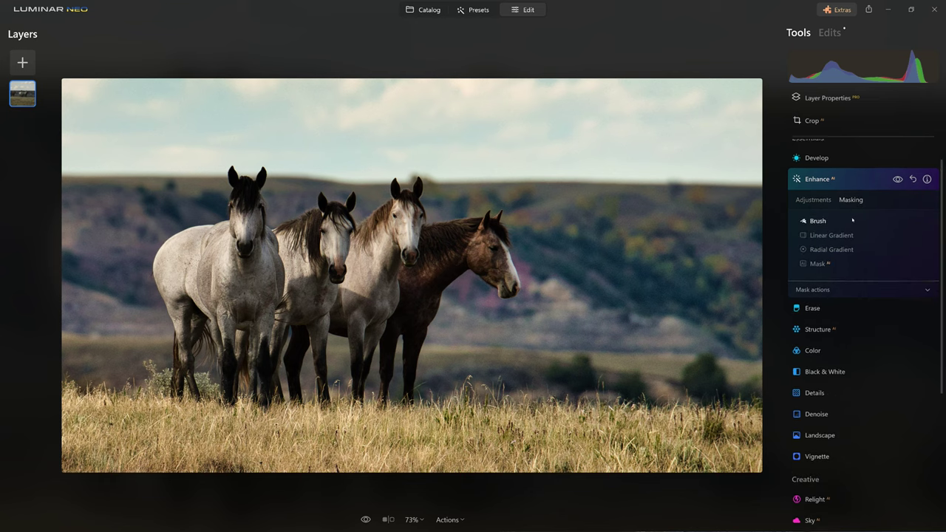
pyautogui.click(815, 212)
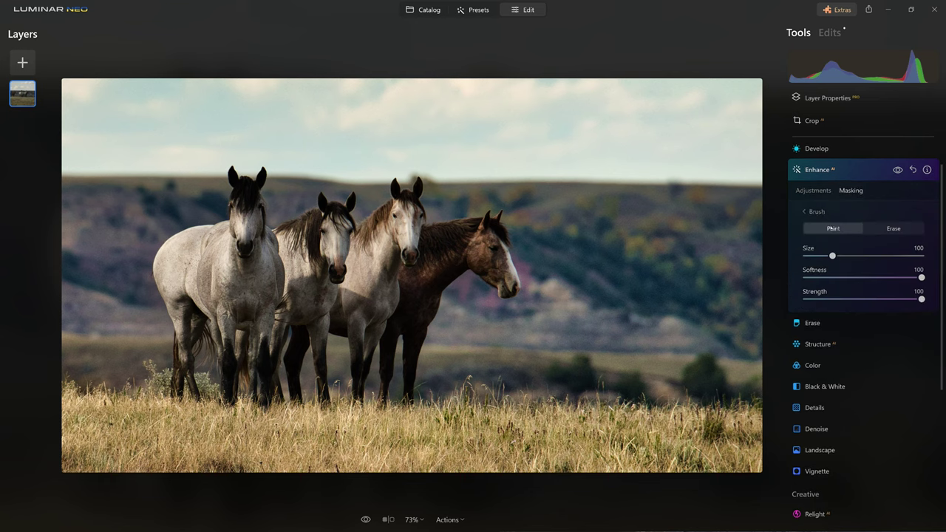
pyautogui.moveTo(248, 229)
pyautogui.mouseDown()
pyautogui.moveTo(229, 256)
pyautogui.moveTo(185, 284)
pyautogui.moveTo(436, 236)
pyautogui.moveTo(491, 255)
pyautogui.moveTo(421, 284)
pyautogui.moveTo(362, 362)
pyautogui.moveTo(303, 240)
pyautogui.moveTo(291, 280)
pyautogui.moveTo(222, 222)
pyautogui.mouseUp()
pyautogui.moveTo(174, 277)
pyautogui.mouseDown()
pyautogui.moveTo(177, 325)
pyautogui.moveTo(244, 336)
pyautogui.moveTo(303, 329)
pyautogui.moveTo(319, 366)
pyautogui.moveTo(267, 380)
pyautogui.moveTo(228, 373)
pyautogui.mouseUp()
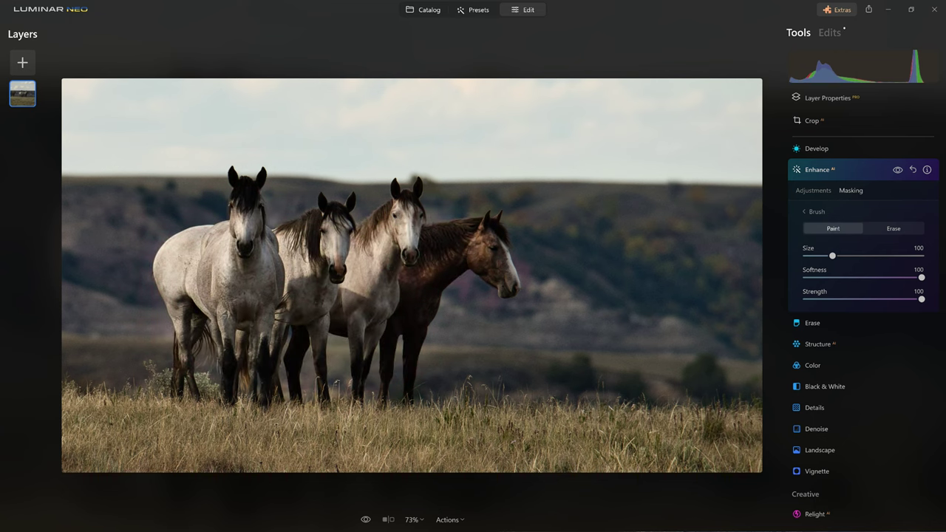
pyautogui.moveTo(356, 259)
pyautogui.mouseDown()
pyautogui.moveTo(348, 278)
pyautogui.moveTo(421, 270)
pyautogui.mouseUp()
pyautogui.click(893, 228)
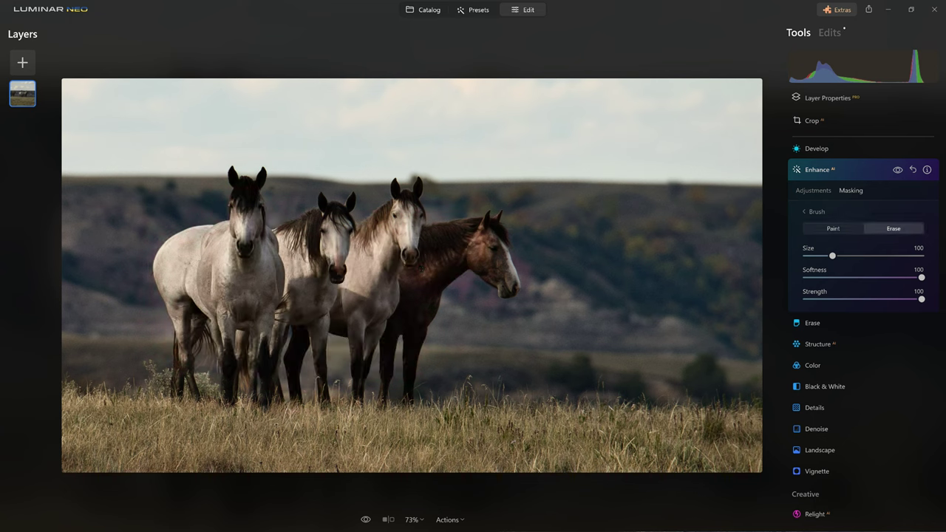
pyautogui.moveTo(832, 256); pyautogui.dragTo(811, 256)
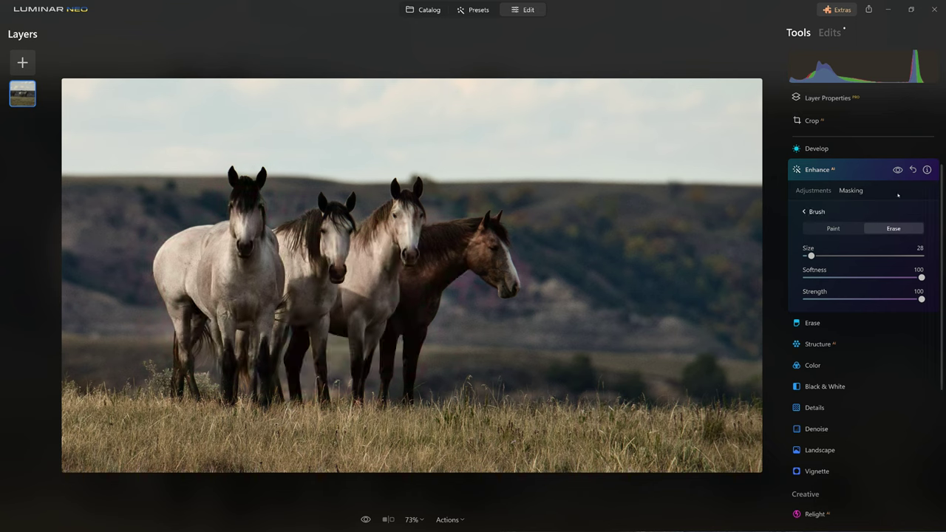
# Step: Toggle Enhance off and on to compare, then collapse its settings
pyautogui.click(897, 169)
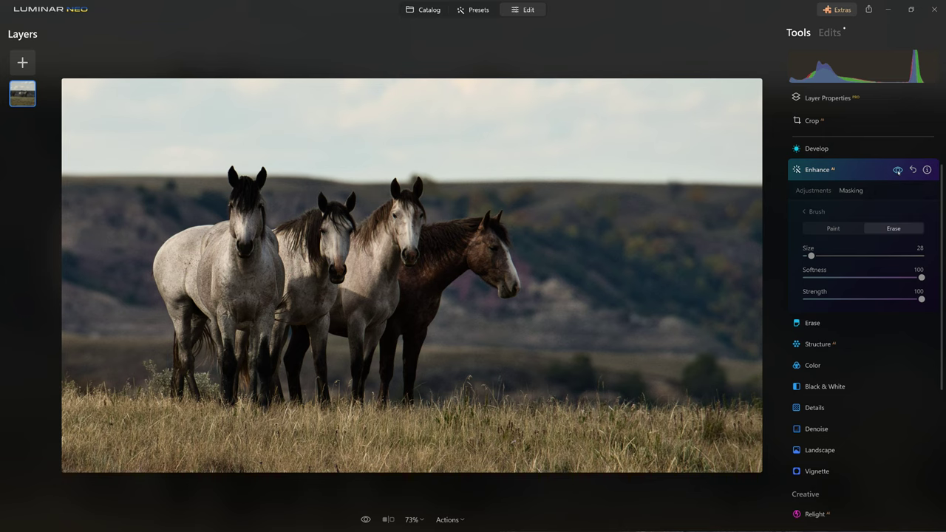
pyautogui.click(897, 170)
pyautogui.click(897, 170)
pyautogui.click(897, 170)
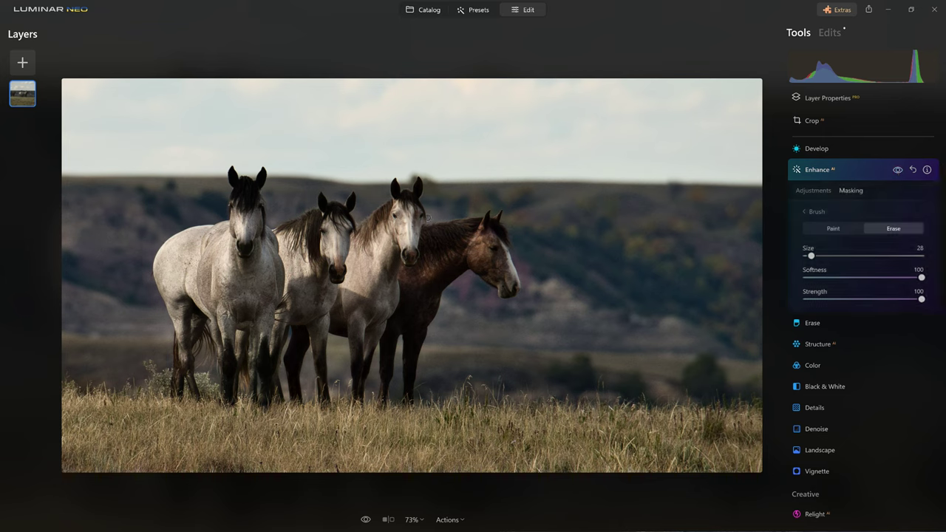
pyautogui.moveTo(455, 212)
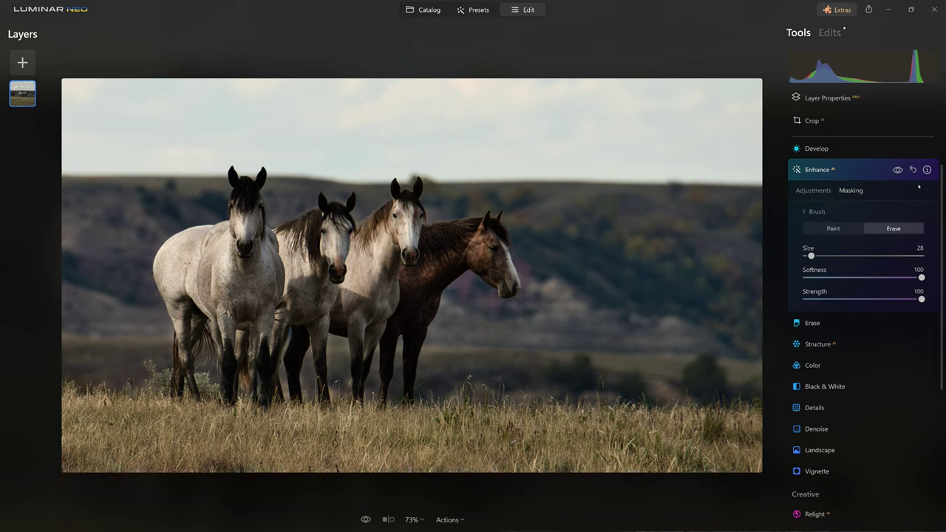
pyautogui.click(897, 171)
pyautogui.click(898, 171)
pyautogui.click(848, 174)
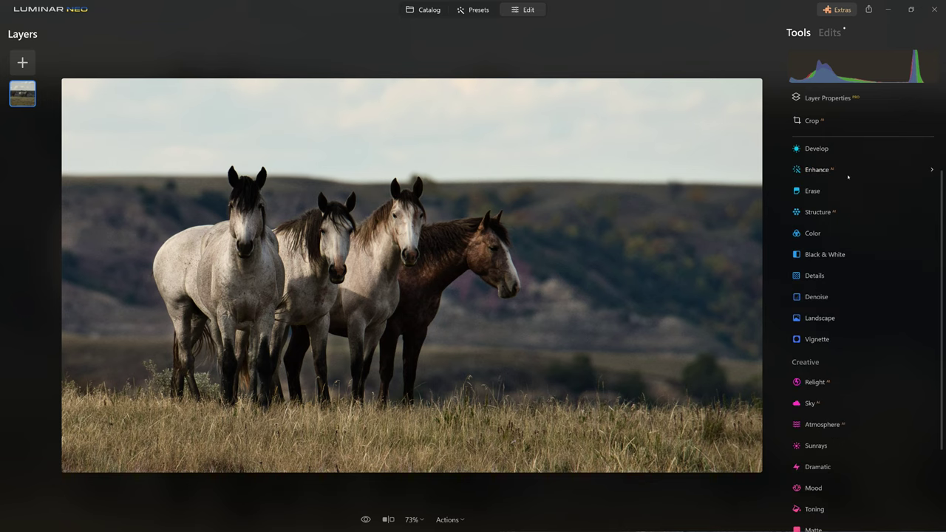
# Step: Set Structure Amount to 47 and Boost to 36, comparing with it off, then collapse it
pyautogui.scroll(1, 831, 266)
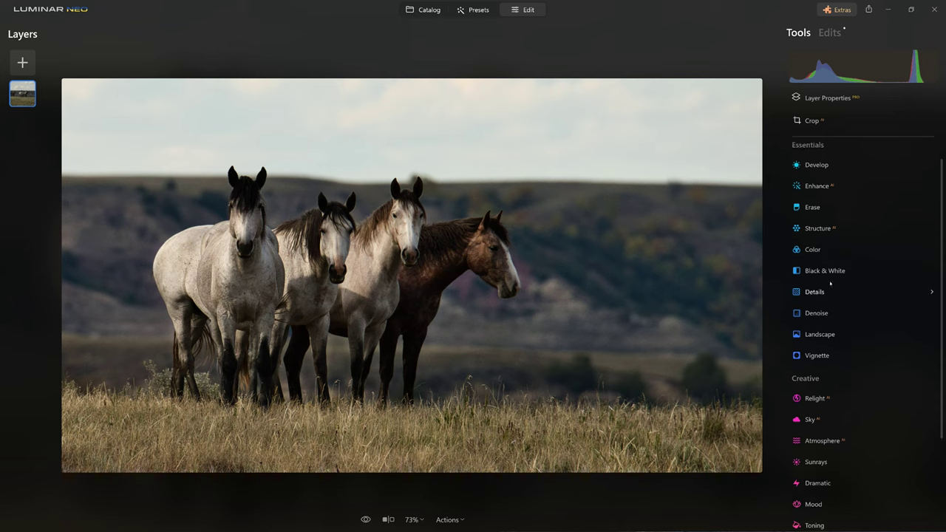
pyautogui.click(818, 230)
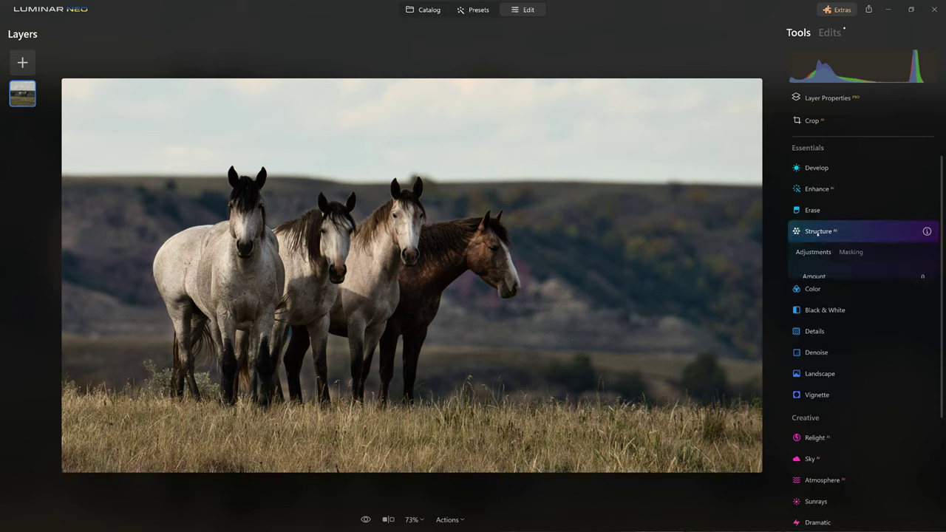
pyautogui.moveTo(875, 287); pyautogui.dragTo(898, 291)
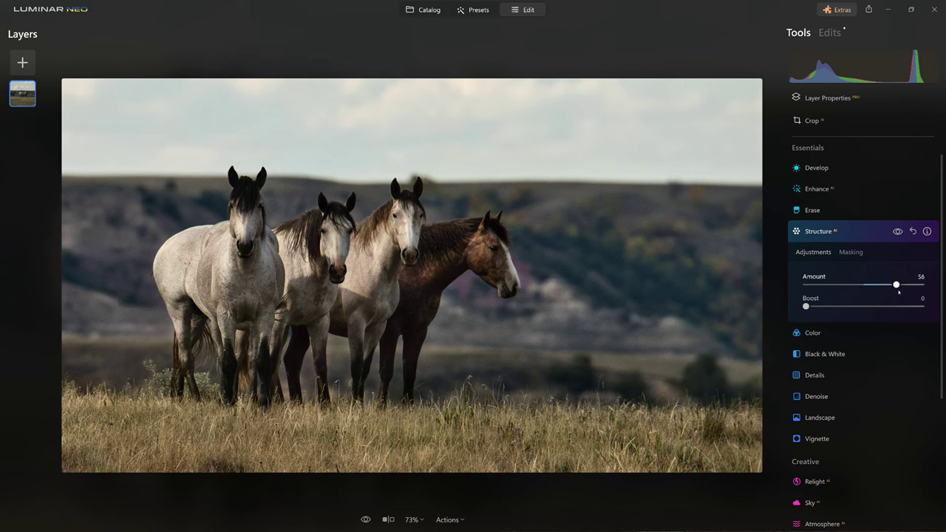
pyautogui.moveTo(805, 305); pyautogui.dragTo(829, 305)
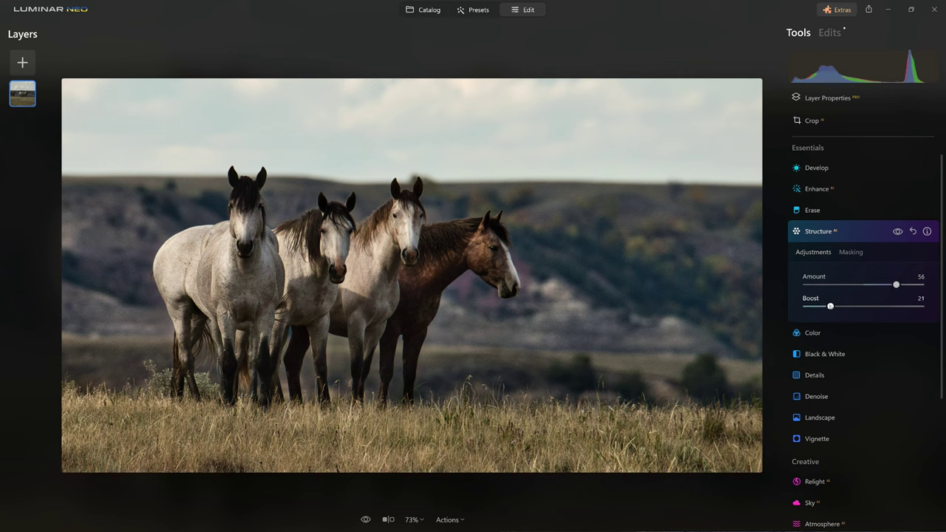
pyautogui.moveTo(895, 285); pyautogui.dragTo(889, 286)
pyautogui.moveTo(830, 305); pyautogui.dragTo(835, 306)
pyautogui.moveTo(889, 284); pyautogui.dragTo(890, 285)
pyautogui.moveTo(835, 305); pyautogui.dragTo(842, 307)
pyautogui.click(897, 231)
pyautogui.moveTo(842, 307); pyautogui.dragTo(847, 308)
pyautogui.click(835, 230)
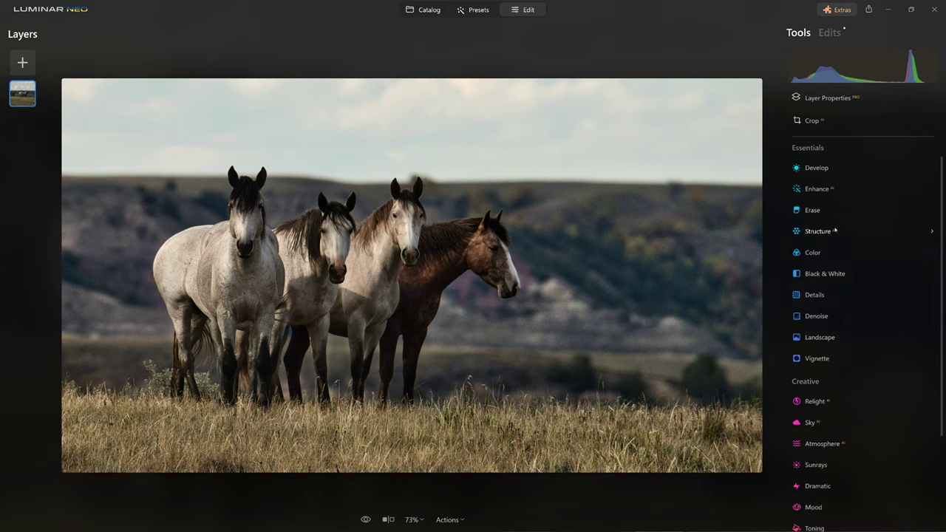
# Step: Apply the Mystical effect, trying amounts from 19 to 100 before settling on 70
pyautogui.scroll(-4, 837, 251)
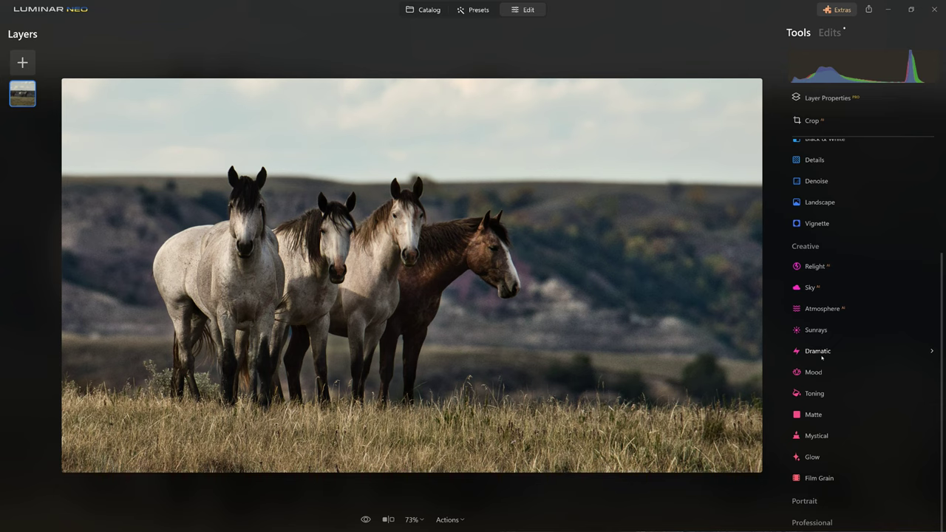
pyautogui.click(817, 436)
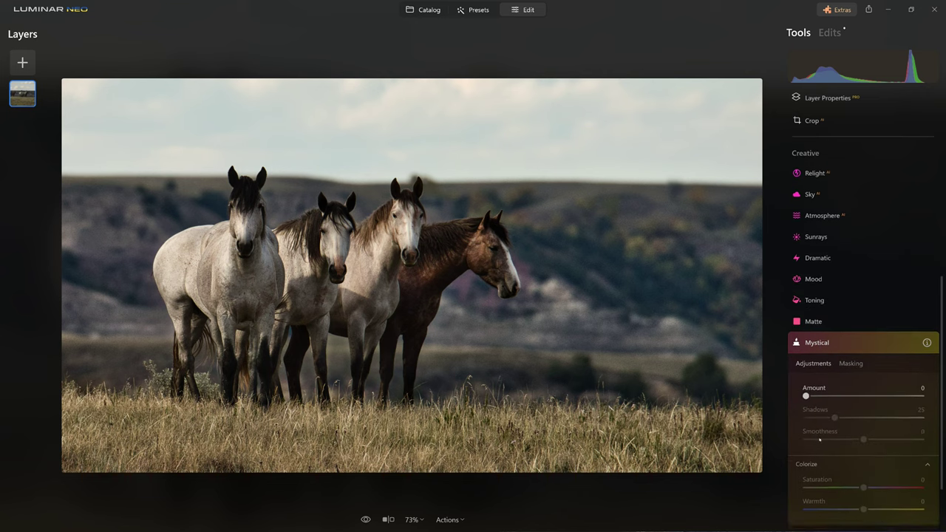
pyautogui.moveTo(805, 385); pyautogui.dragTo(893, 383)
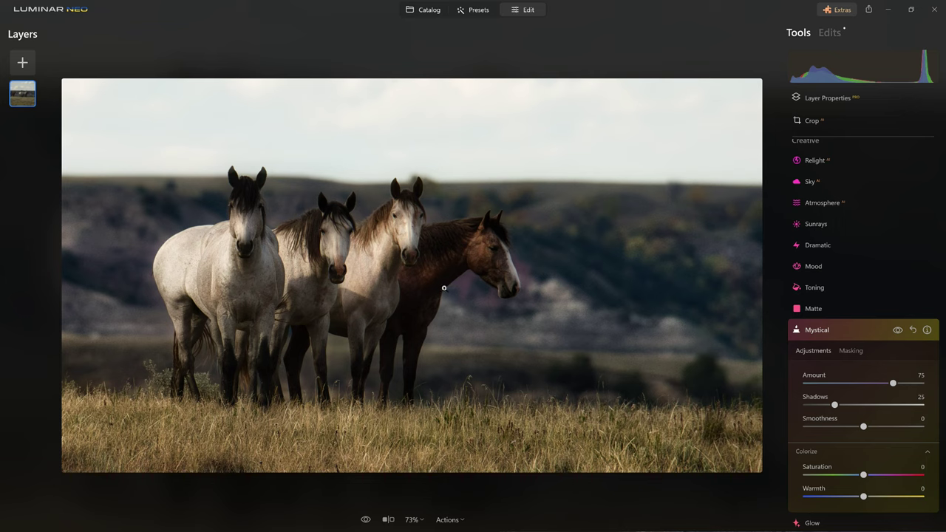
pyautogui.moveTo(891, 384); pyautogui.dragTo(928, 383)
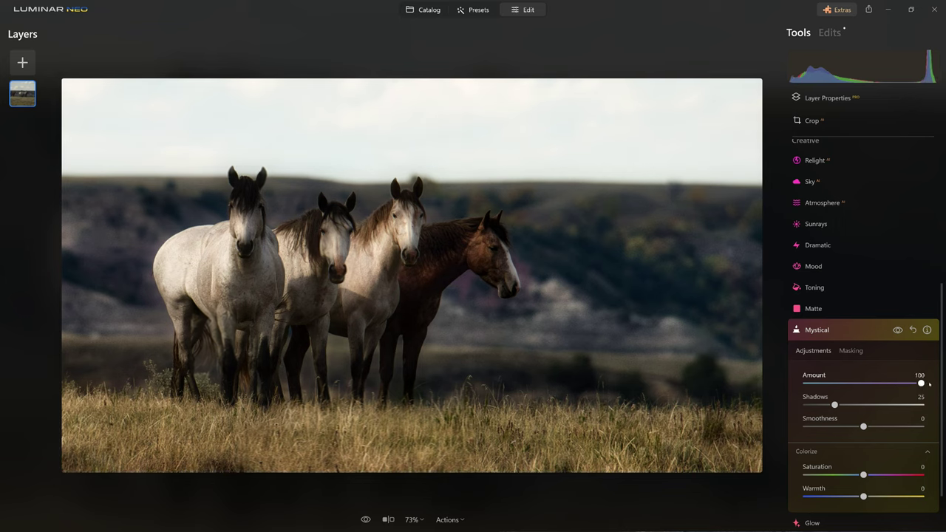
pyautogui.moveTo(928, 383); pyautogui.dragTo(900, 383)
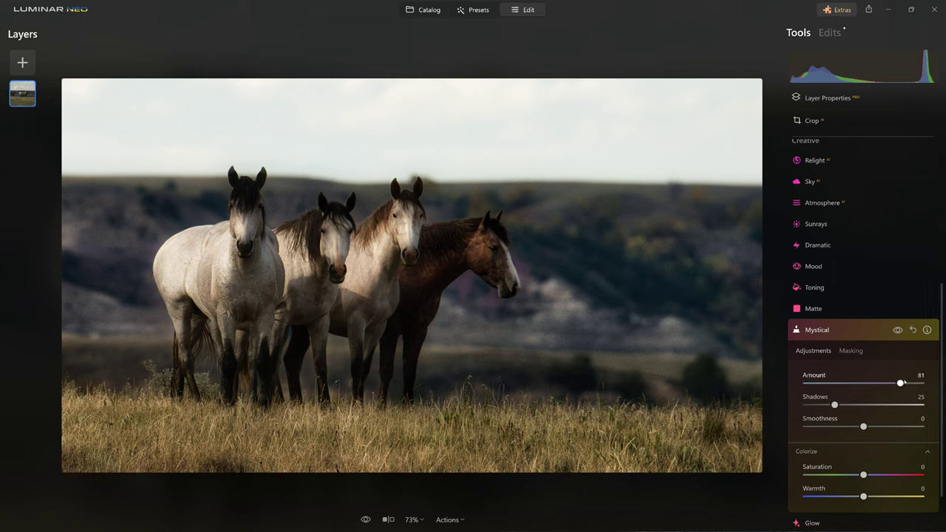
pyautogui.moveTo(902, 383); pyautogui.dragTo(888, 389)
pyautogui.moveTo(890, 383); pyautogui.dragTo(848, 386)
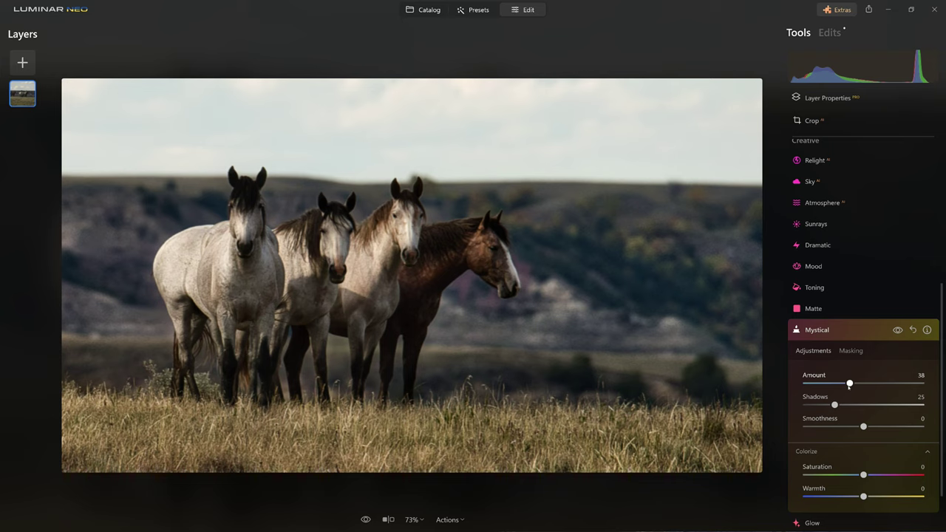
pyautogui.moveTo(856, 385); pyautogui.dragTo(887, 385)
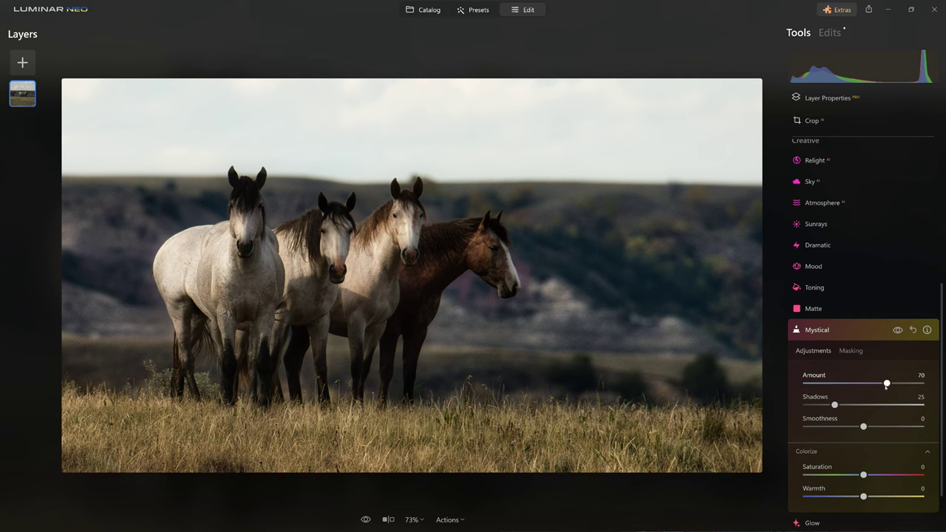
pyautogui.click(850, 350)
# Step: Erase the Mystical mask over the horses' heads and bodies with a strength-31, size-76 brush
pyautogui.click(817, 370)
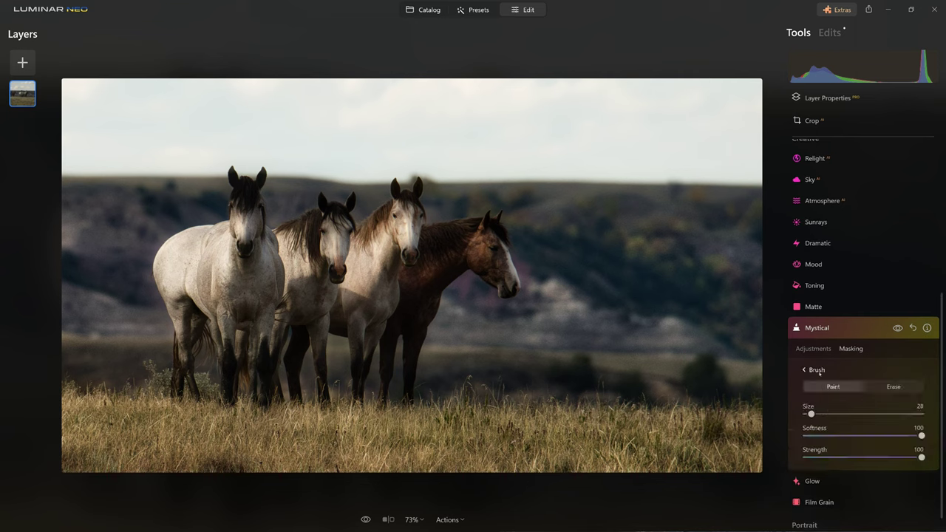
pyautogui.click(892, 386)
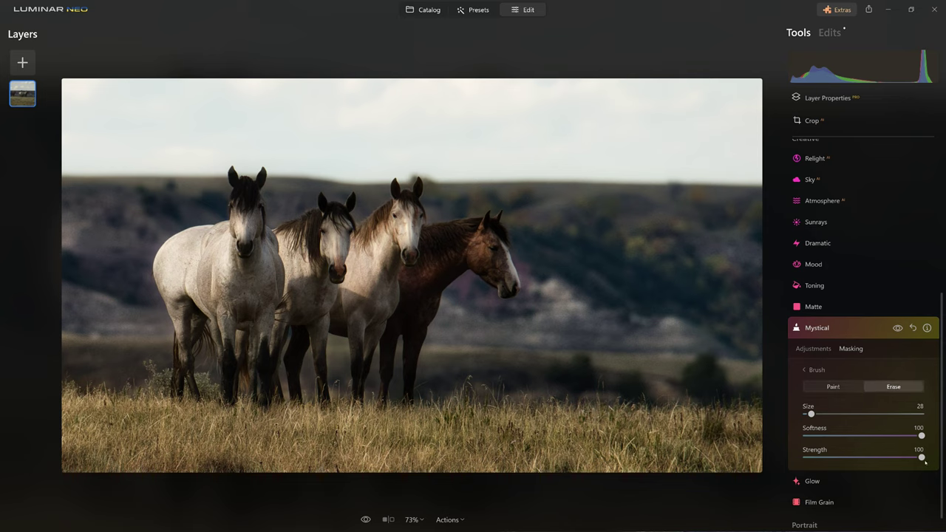
pyautogui.moveTo(921, 457)
pyautogui.mouseDown()
pyautogui.moveTo(803, 458)
pyautogui.moveTo(841, 465)
pyautogui.mouseUp()
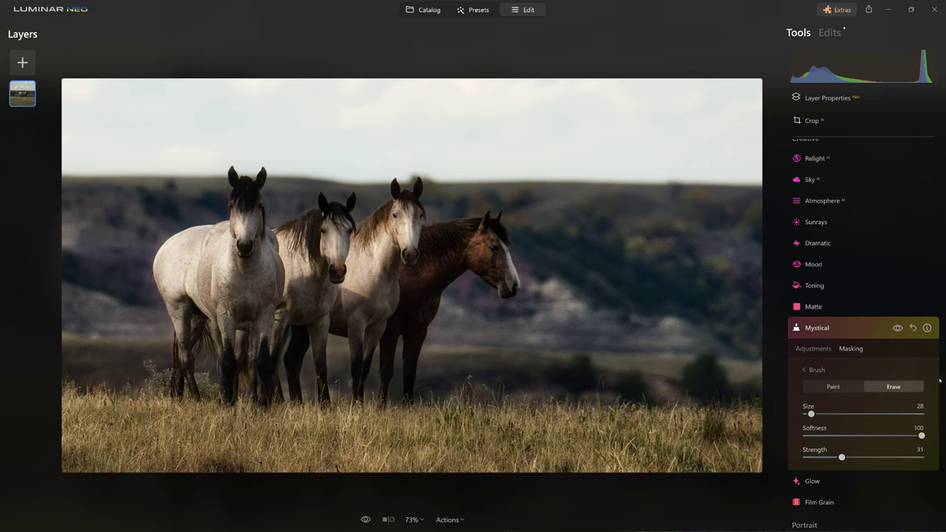
pyautogui.moveTo(811, 414)
pyautogui.mouseDown()
pyautogui.moveTo(833, 414)
pyautogui.moveTo(825, 413)
pyautogui.mouseUp()
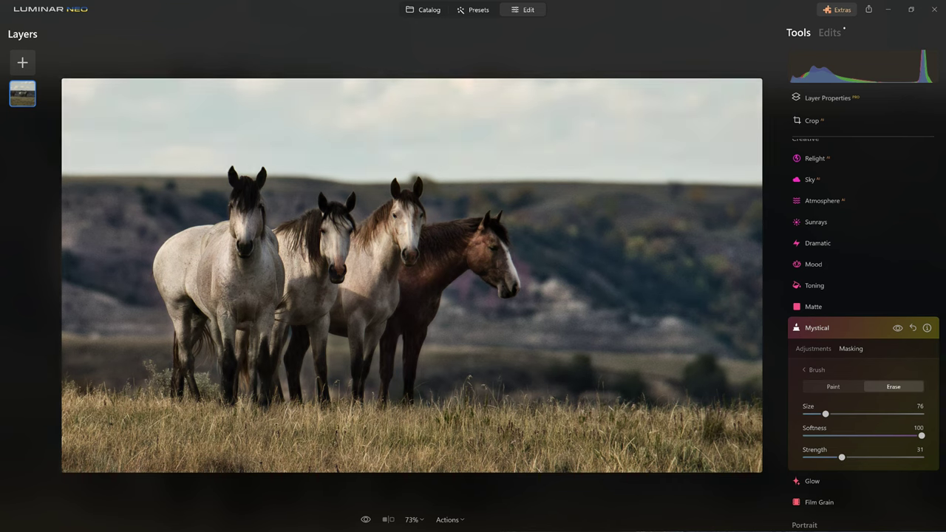
pyautogui.moveTo(414, 232)
pyautogui.mouseDown()
pyautogui.moveTo(369, 258)
pyautogui.moveTo(362, 279)
pyautogui.moveTo(429, 299)
pyautogui.mouseUp()
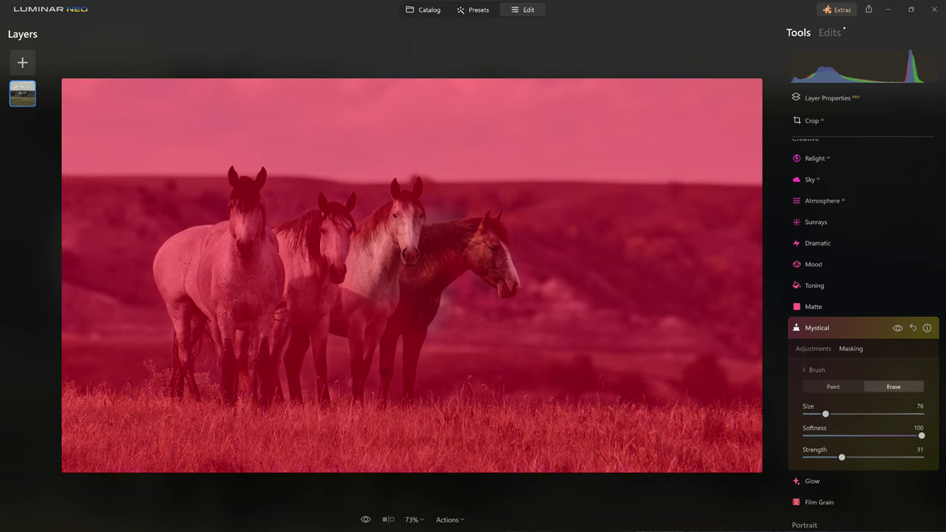
pyautogui.moveTo(338, 251); pyautogui.dragTo(164, 264)
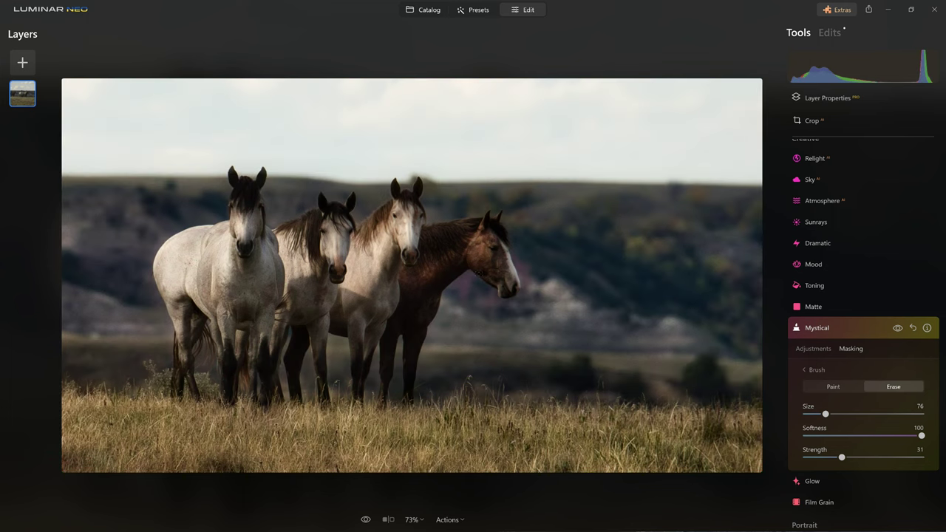
# Step: Toggle Mystical off and on to compare, then close its settings
pyautogui.click(897, 327)
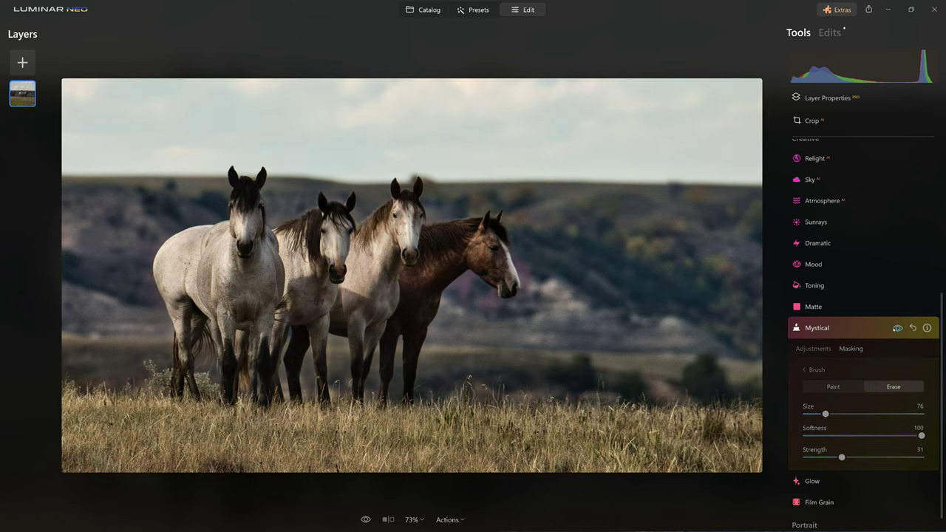
pyautogui.click(897, 328)
pyautogui.click(897, 328)
pyautogui.click(896, 327)
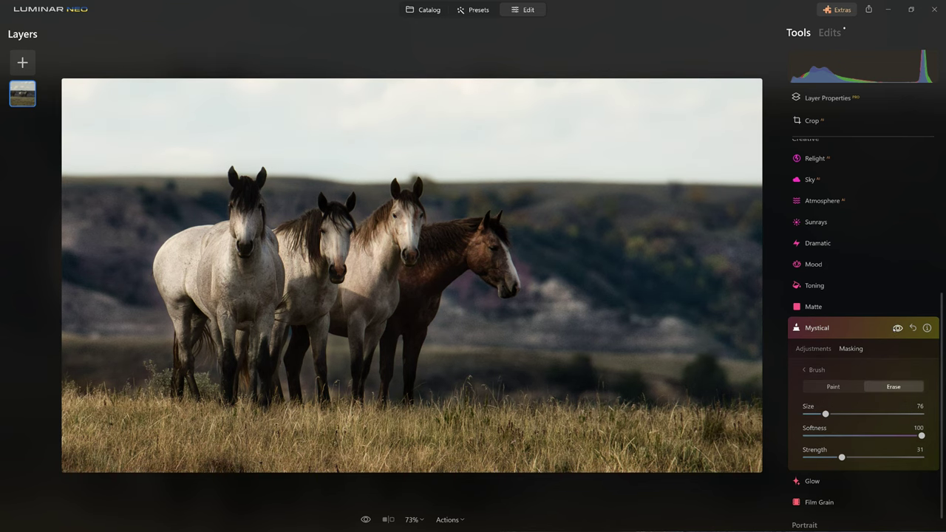
pyautogui.click(874, 325)
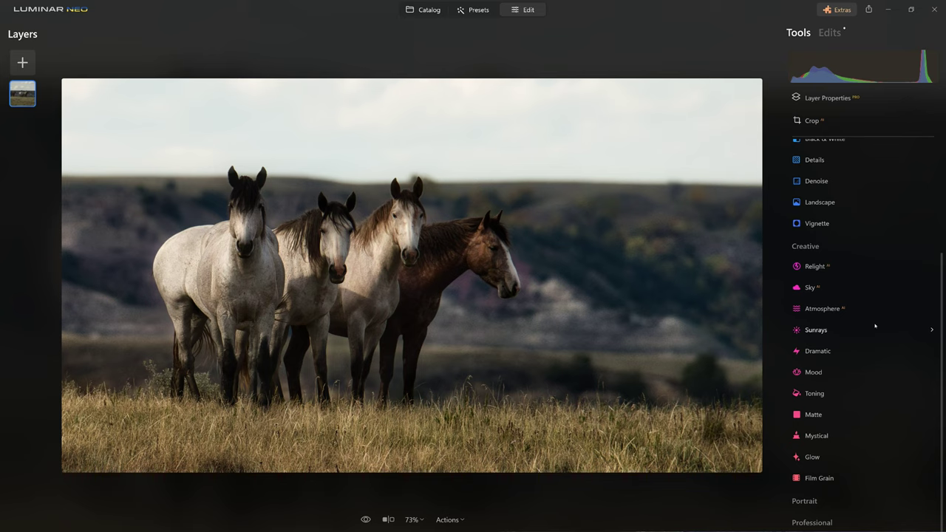
# Step: Set Dramatic to Amount 35, Local Contrast 43, Brightness 19 and Saturation -12
pyautogui.click(822, 352)
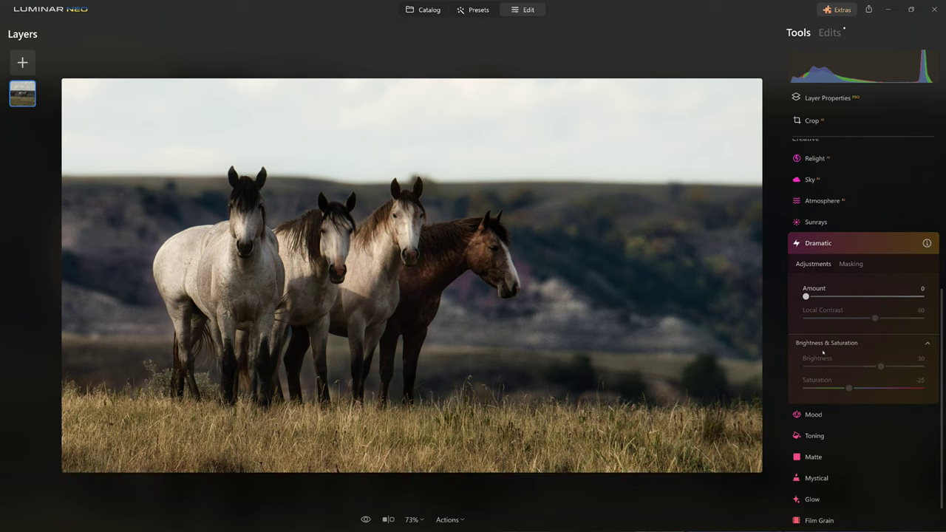
pyautogui.moveTo(806, 296); pyautogui.dragTo(864, 319)
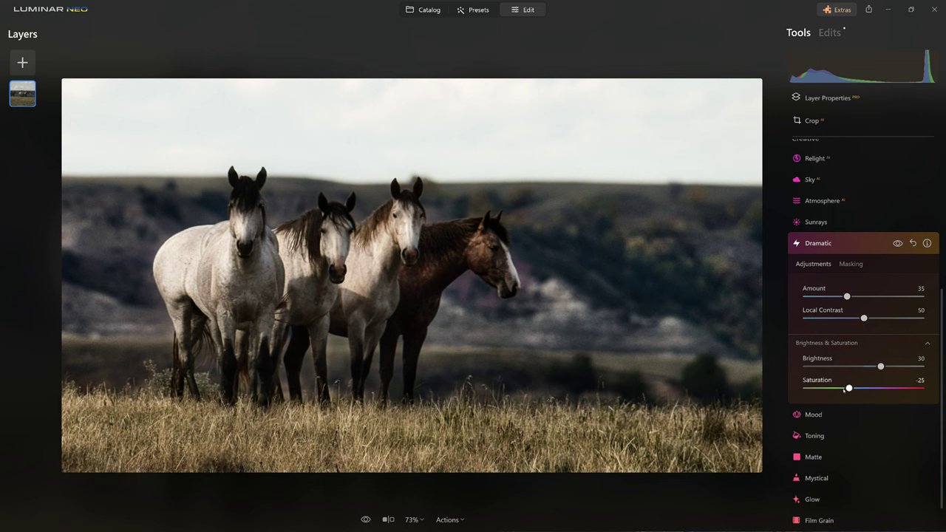
pyautogui.moveTo(848, 388); pyautogui.dragTo(884, 373)
pyautogui.moveTo(863, 318); pyautogui.dragTo(923, 321)
pyautogui.moveTo(848, 323)
pyautogui.mouseDown()
pyautogui.moveTo(804, 320)
pyautogui.moveTo(908, 320)
pyautogui.moveTo(853, 323)
pyautogui.mouseUp()
pyautogui.moveTo(883, 366); pyautogui.dragTo(934, 369)
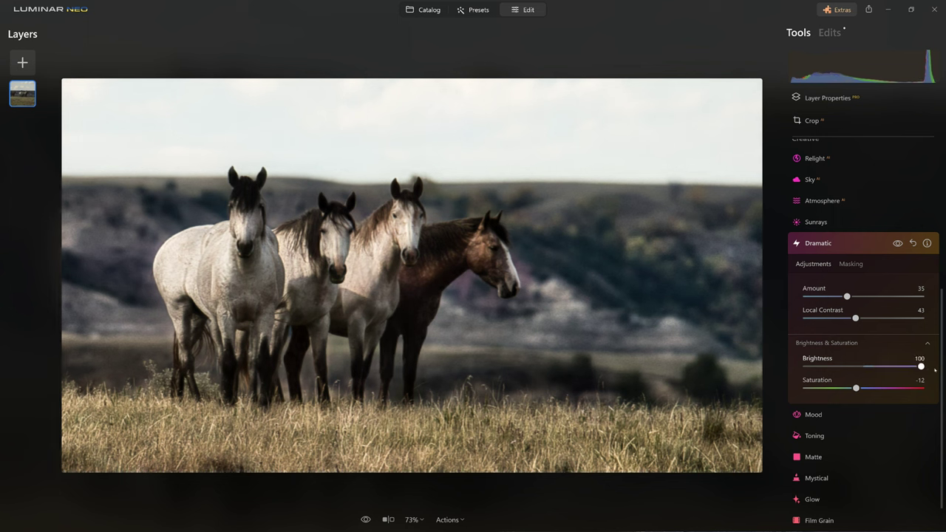
pyautogui.moveTo(928, 370); pyautogui.dragTo(872, 367)
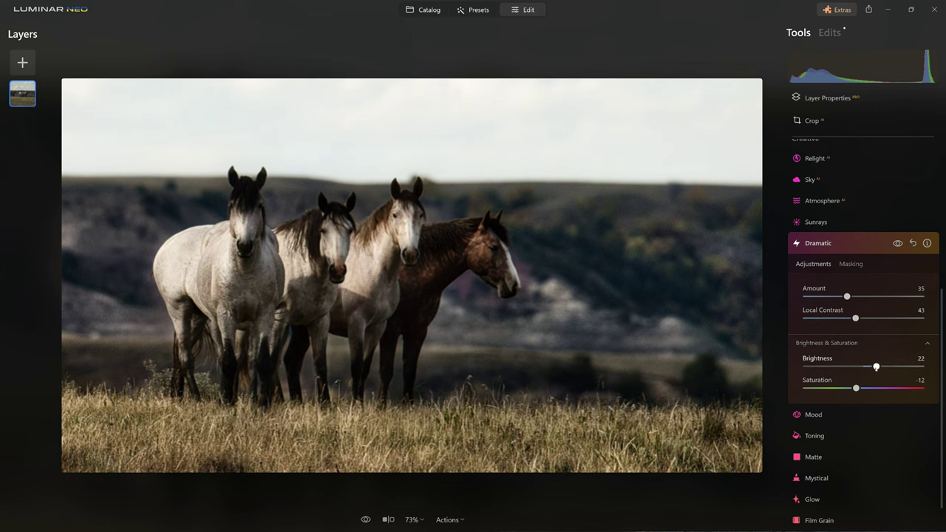
pyautogui.moveTo(877, 366); pyautogui.dragTo(875, 367)
pyautogui.click(897, 243)
# Step: Re-enable Dramatic, raise its Saturation to -2, collapse it and fit the photo to screen
pyautogui.scroll(2, 408, 273)
pyautogui.scroll(5, 409, 272)
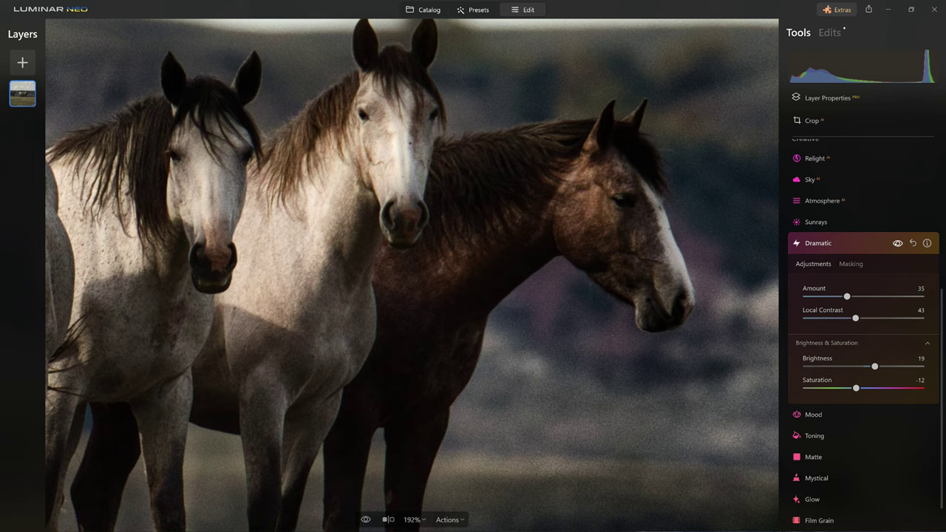
pyautogui.click(897, 243)
pyautogui.moveTo(855, 388); pyautogui.dragTo(862, 390)
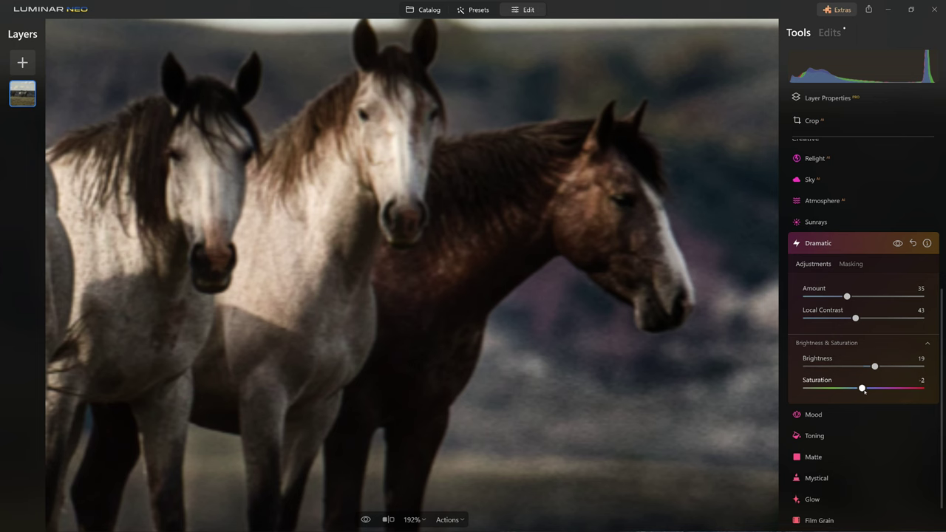
pyautogui.click(818, 243)
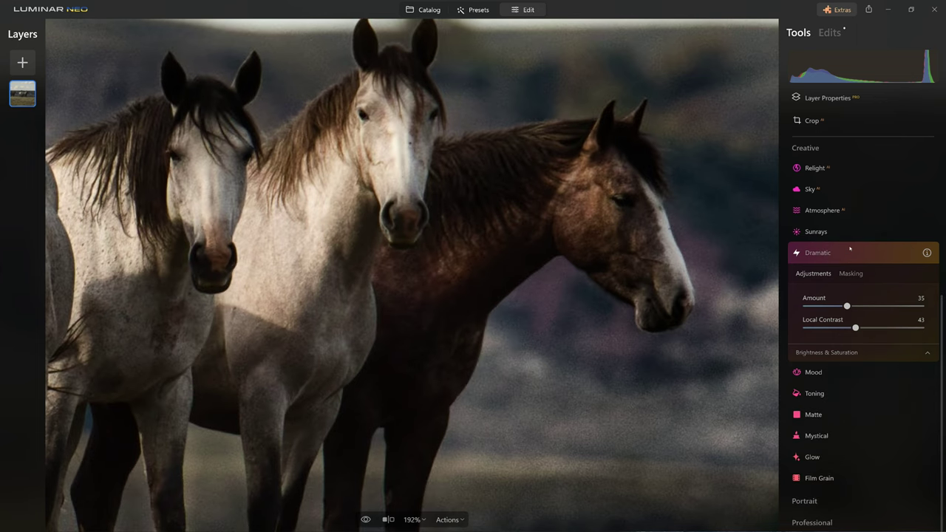
pyautogui.hotkey('ctrl', '0')
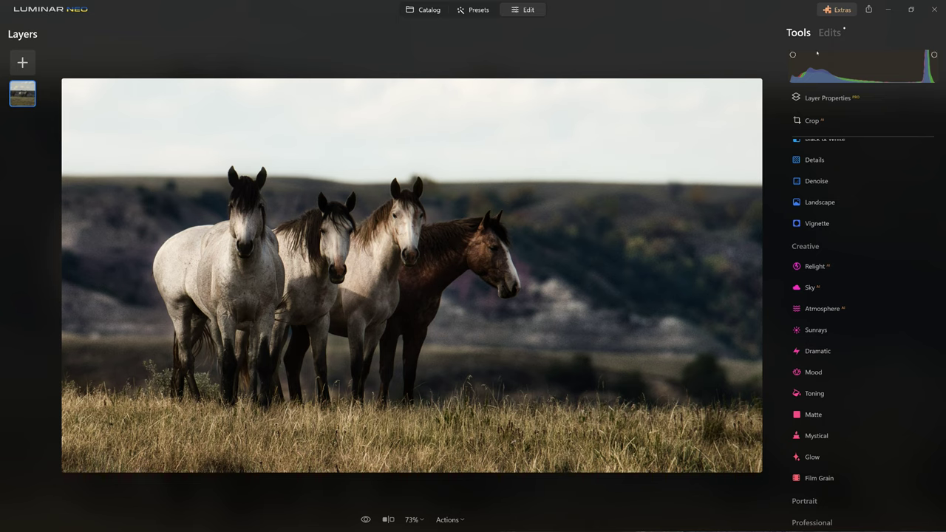
# Step: Raise the applied Dramatic effect's Brightness from 19 to 33, then return to the Tools list
pyautogui.click(829, 33)
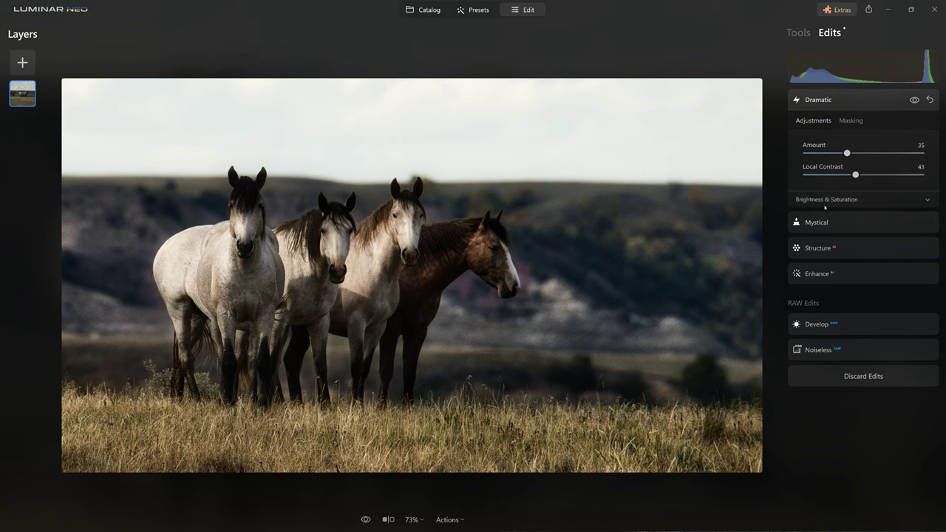
pyautogui.click(861, 199)
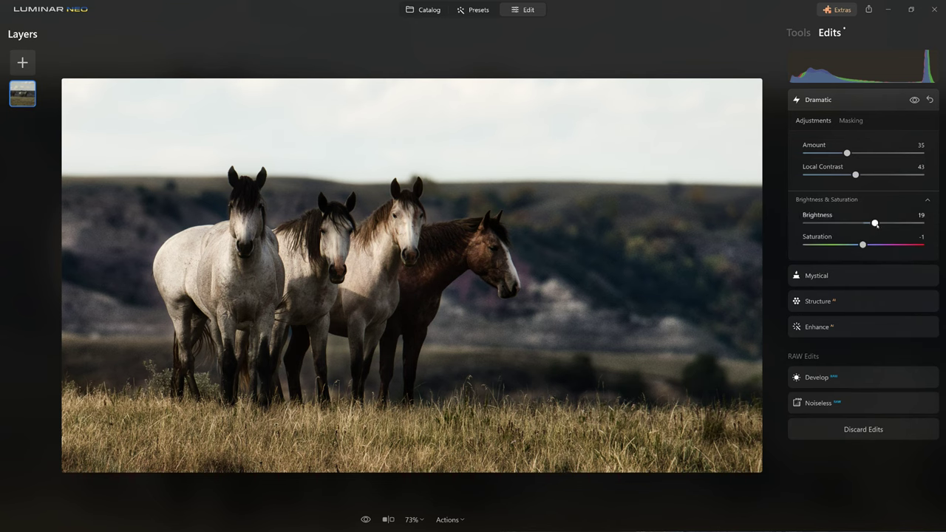
pyautogui.moveTo(876, 224); pyautogui.dragTo(884, 226)
pyautogui.click(796, 33)
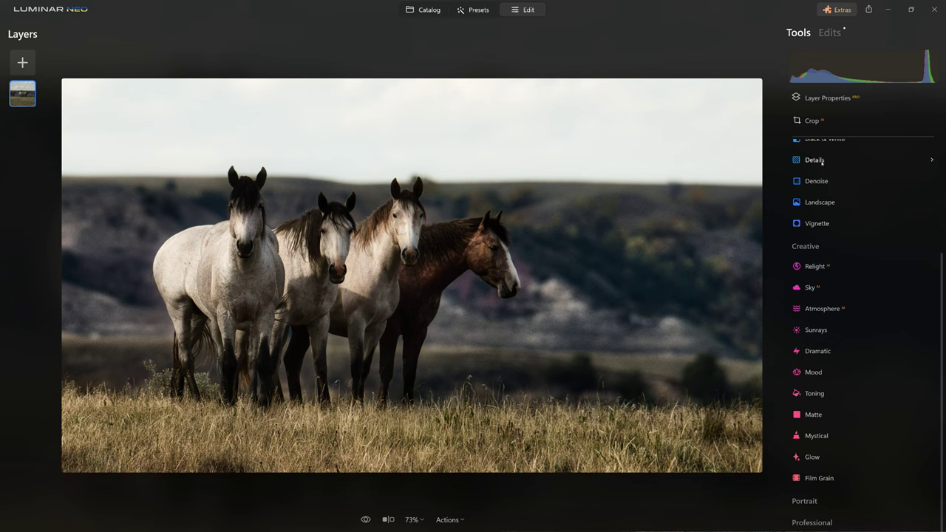
pyautogui.scroll(3, 822, 163)
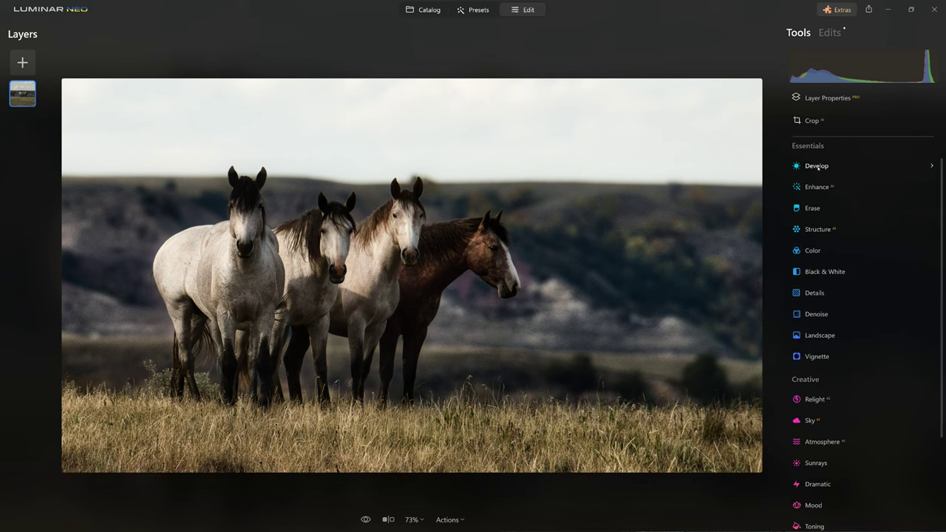
# Step: Lift Develop Shadows to 62 and bring up Develop's Masking options
pyautogui.scroll(1, 820, 170)
pyautogui.click(815, 190)
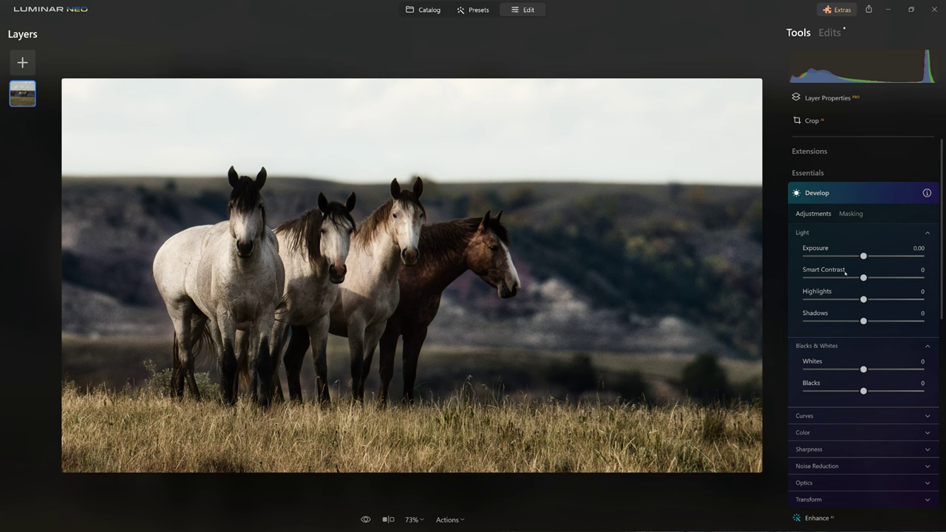
pyautogui.moveTo(863, 321); pyautogui.dragTo(899, 322)
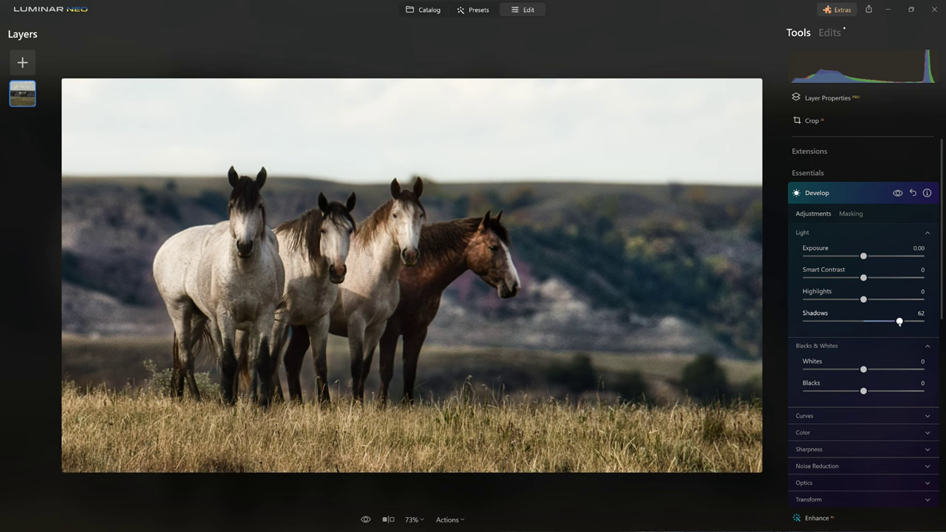
pyautogui.click(851, 214)
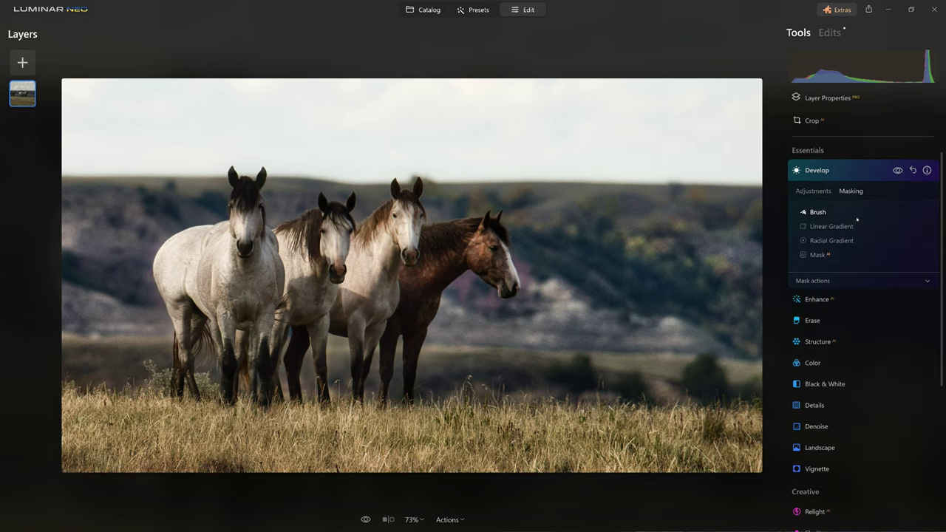
# Step: Brush-mask the shadow lift over the horses at strength 100, erasing part over the brown horse
pyautogui.click(816, 213)
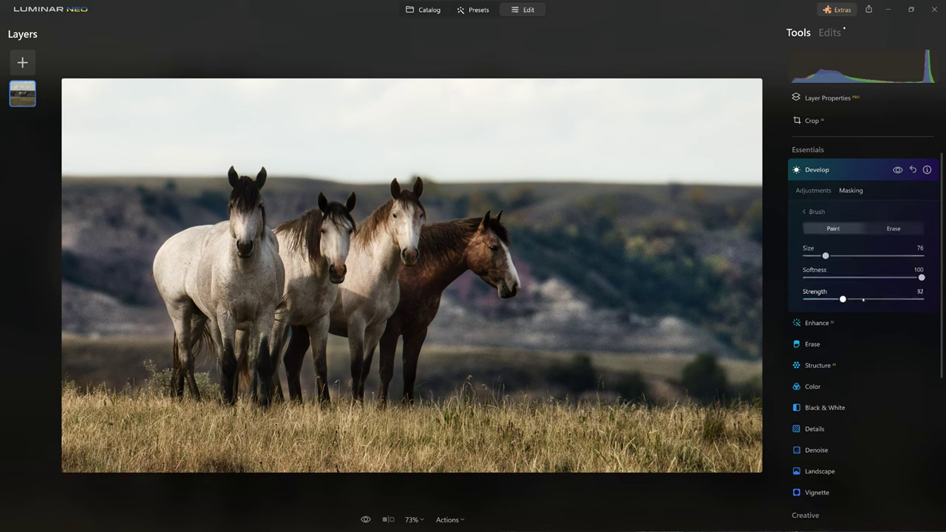
pyautogui.moveTo(842, 298); pyautogui.dragTo(922, 299)
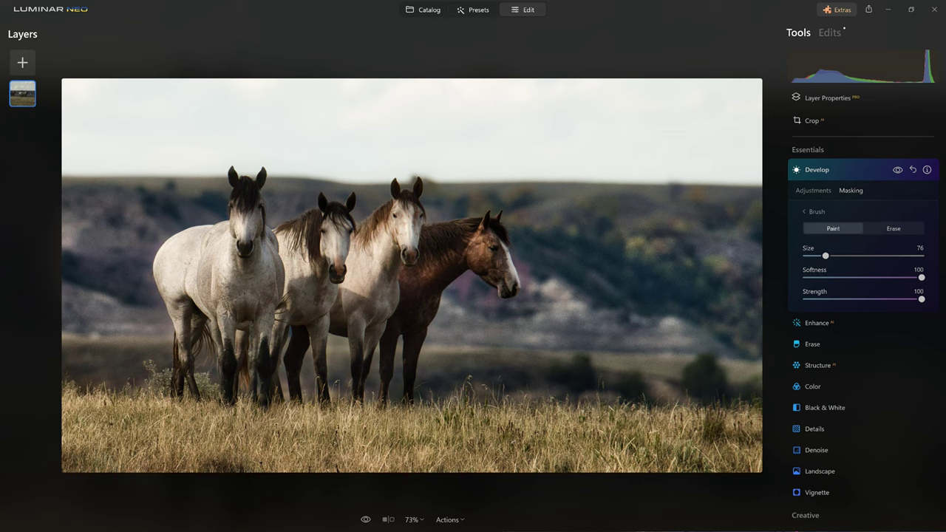
pyautogui.moveTo(443, 243)
pyautogui.mouseDown()
pyautogui.moveTo(192, 266)
pyautogui.moveTo(222, 244)
pyautogui.moveTo(436, 248)
pyautogui.moveTo(421, 295)
pyautogui.moveTo(385, 332)
pyautogui.moveTo(348, 296)
pyautogui.moveTo(277, 333)
pyautogui.moveTo(173, 284)
pyautogui.moveTo(184, 243)
pyautogui.moveTo(237, 225)
pyautogui.moveTo(332, 243)
pyautogui.moveTo(403, 214)
pyautogui.moveTo(406, 233)
pyautogui.mouseUp()
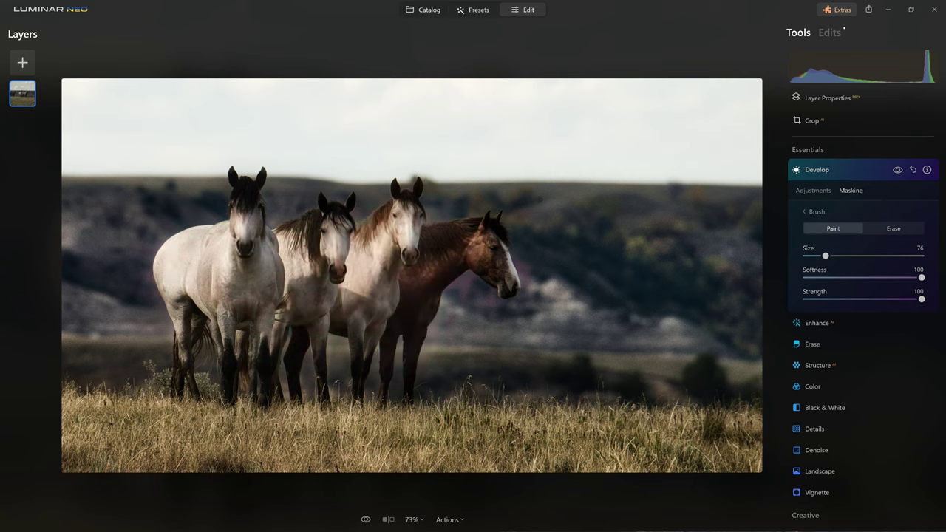
pyautogui.press('alt')
pyautogui.moveTo(450, 307); pyautogui.dragTo(423, 352)
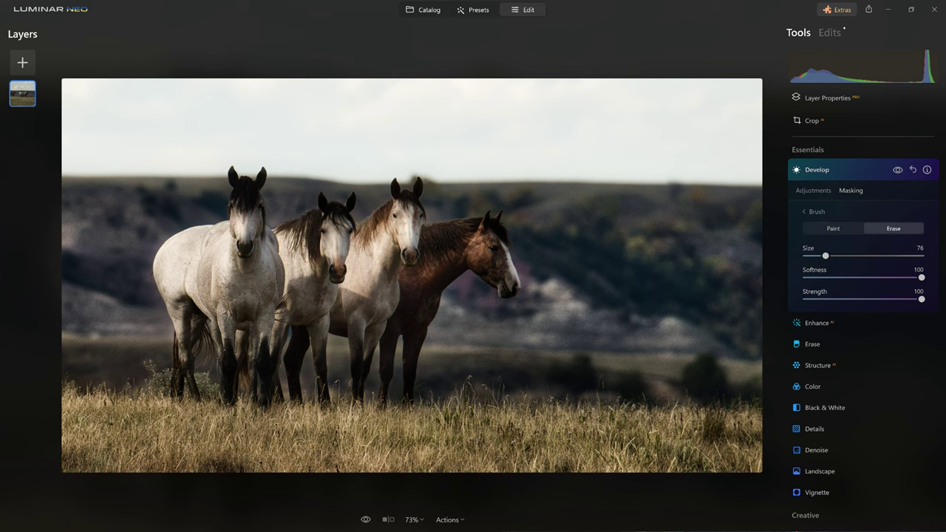
pyautogui.click(816, 169)
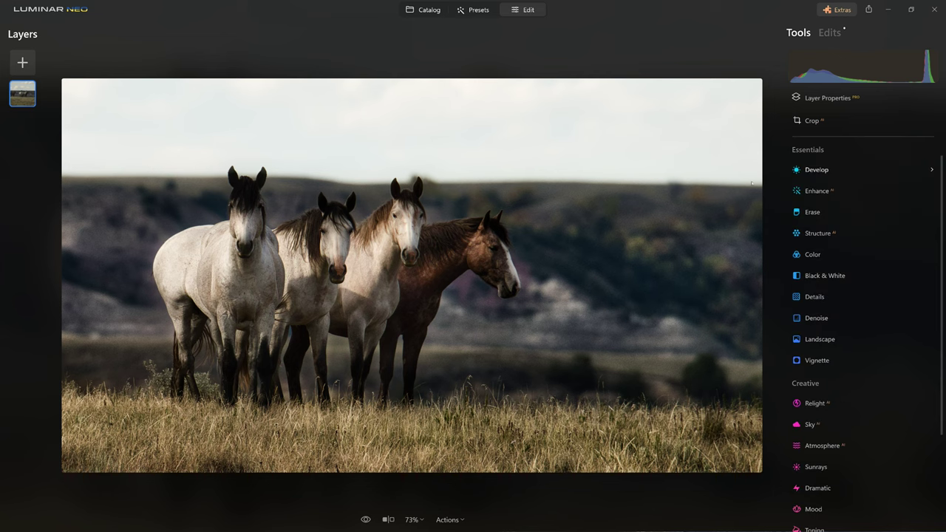
pyautogui.click(365, 519)
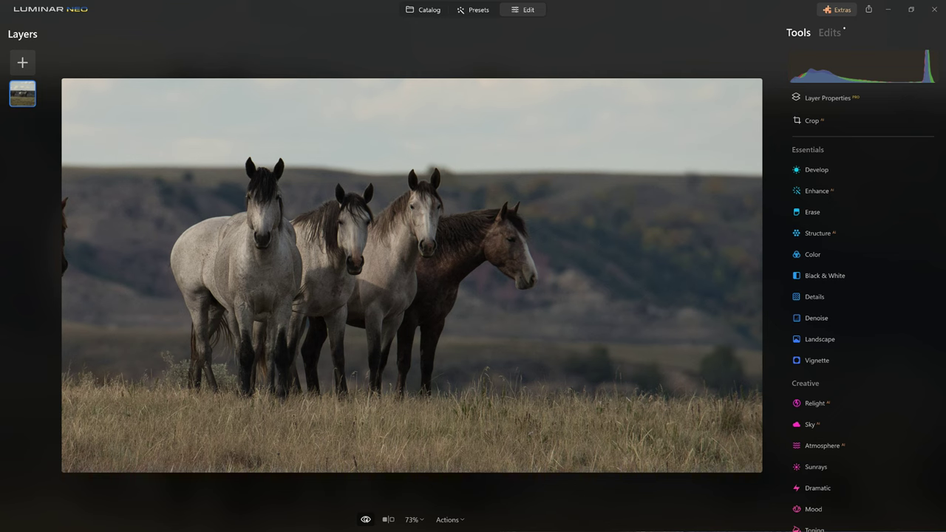
pyautogui.click(365, 519)
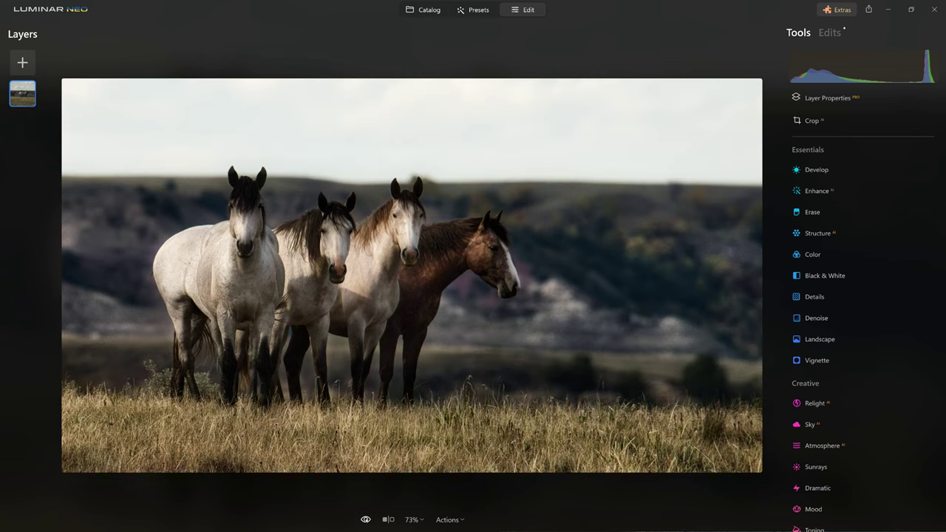
pyautogui.click(365, 519)
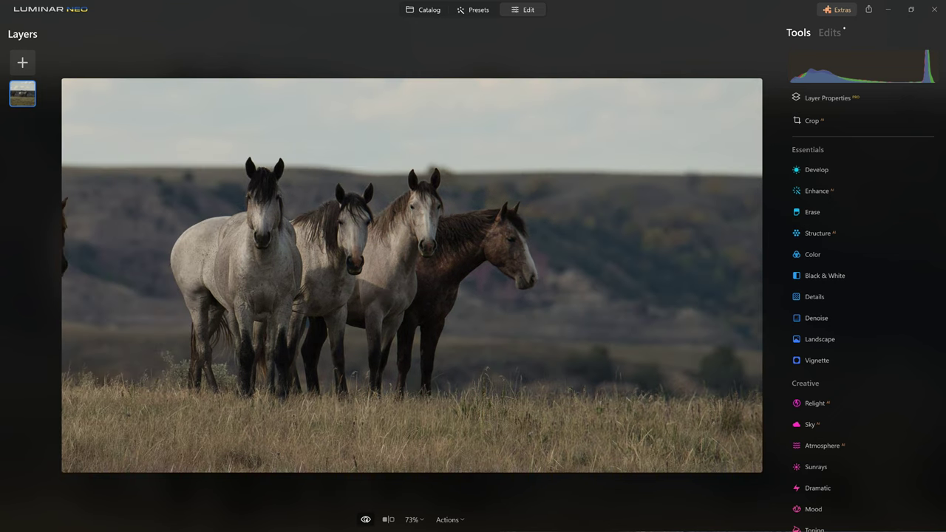
pyautogui.click(365, 520)
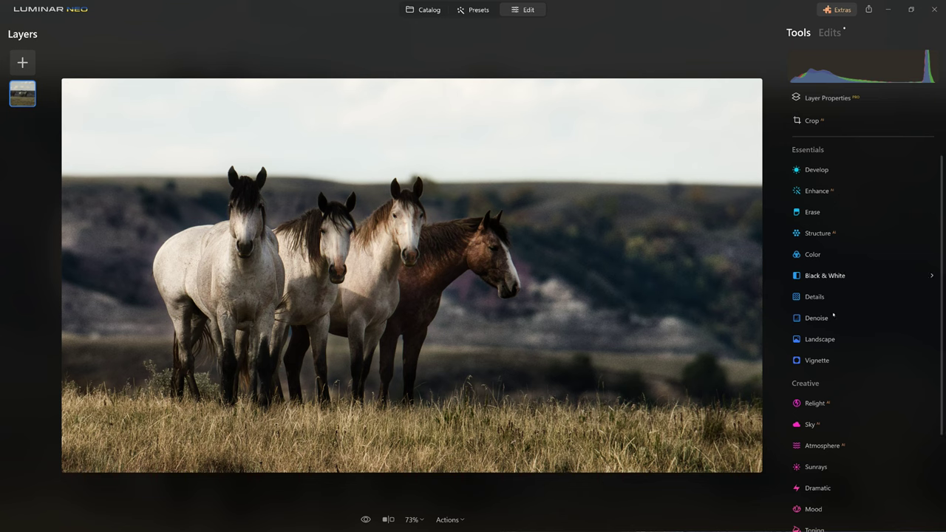
pyautogui.click(828, 360)
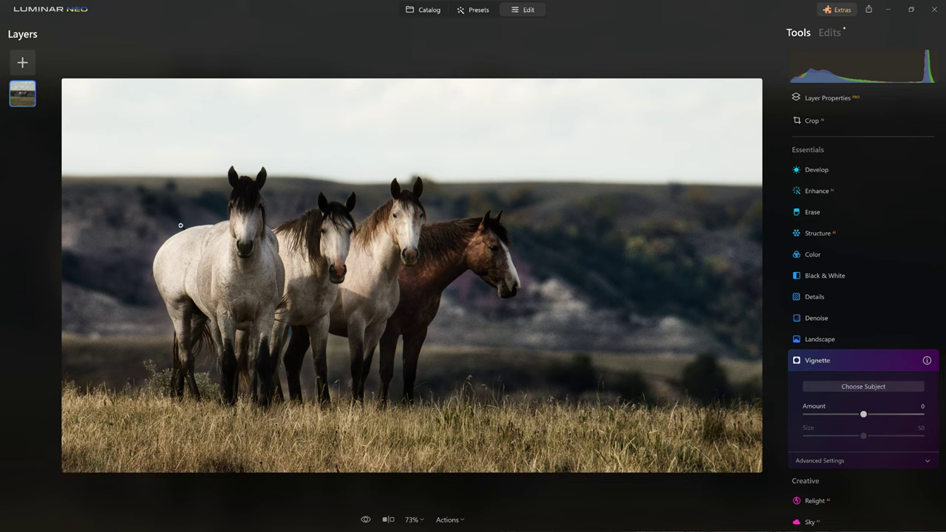
pyautogui.click(834, 361)
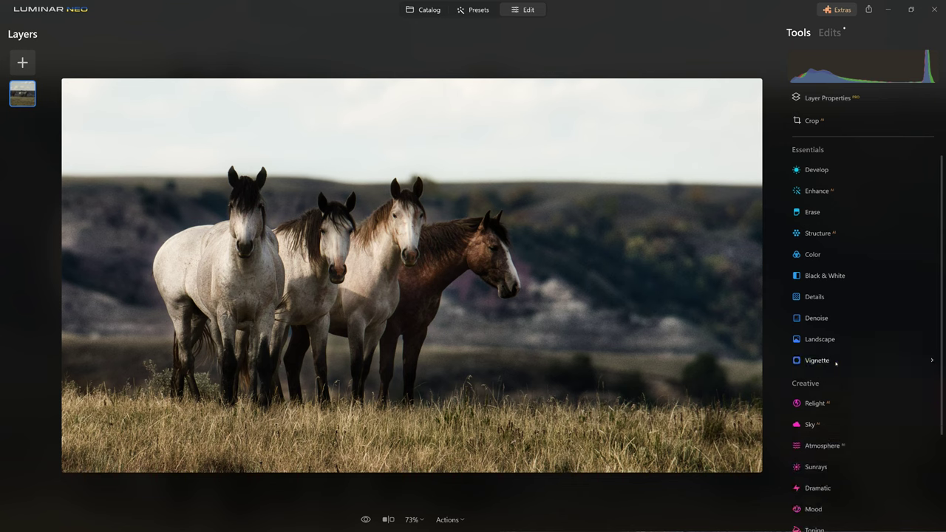
pyautogui.click(816, 170)
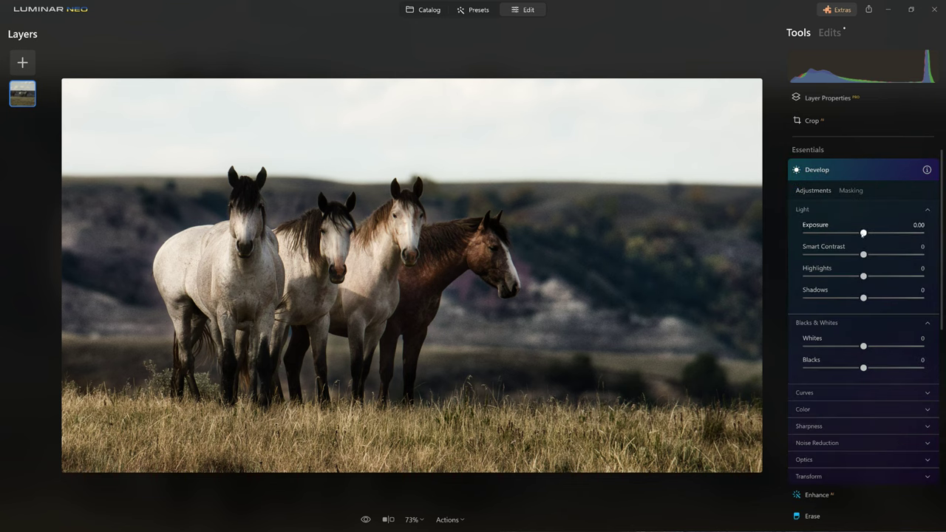
# Step: Darken Develop Exposure to -1.30 and ready a Paint masking brush at size 184
pyautogui.moveTo(862, 233); pyautogui.dragTo(848, 234)
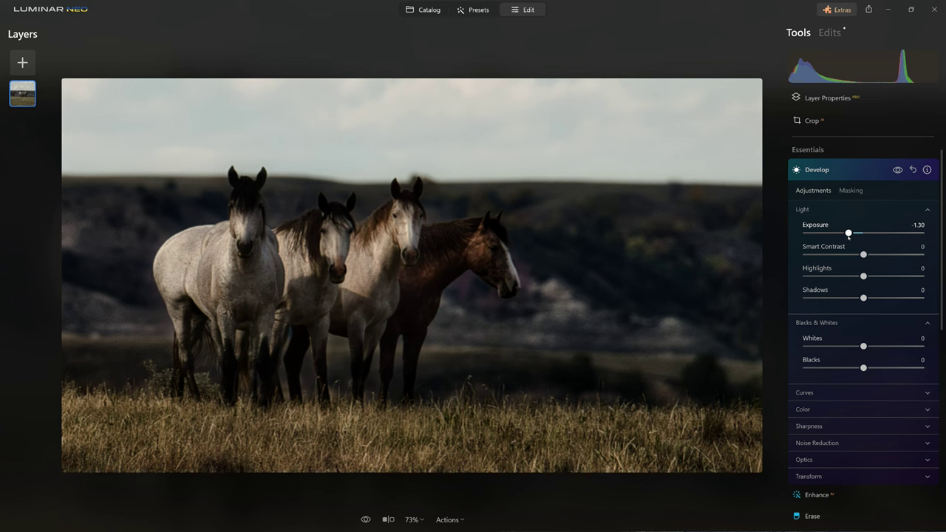
pyautogui.click(850, 191)
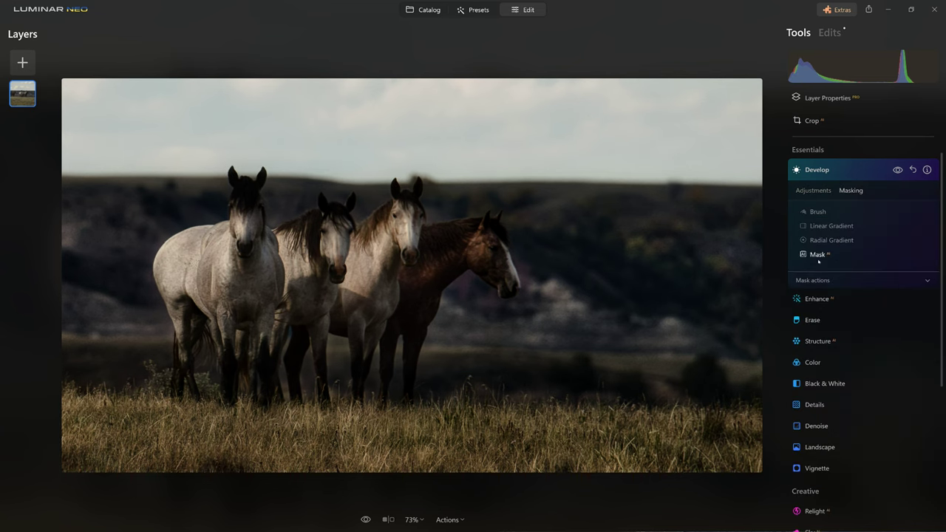
pyautogui.click(817, 211)
pyautogui.click(834, 228)
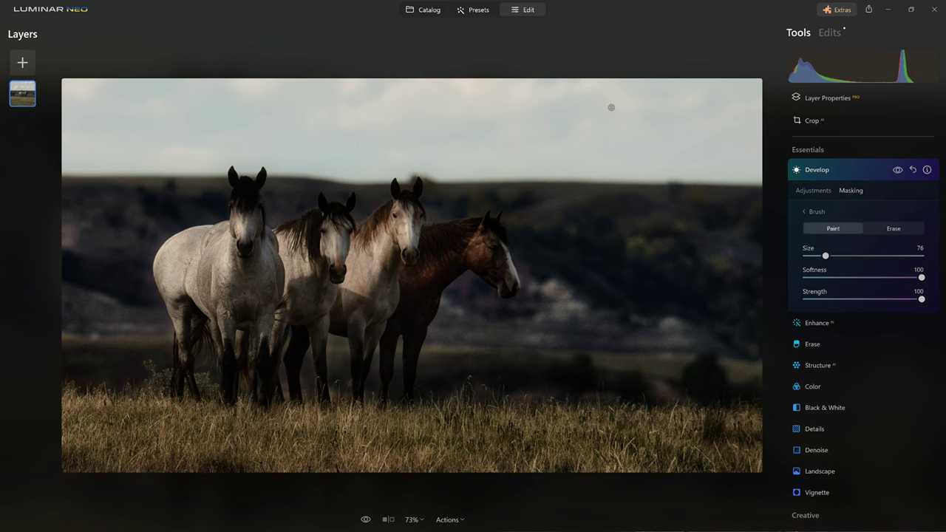
pyautogui.press(']')
pyautogui.press(']')
pyautogui.press(']')
pyautogui.press(']')
pyautogui.press(']')
pyautogui.press(']')
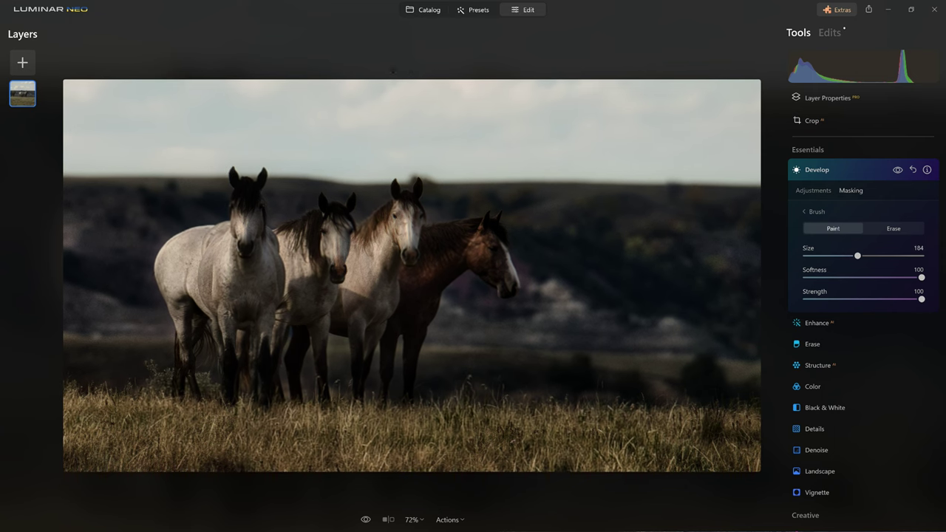
# Step: Paint the darkening mask along the sky, right edge, bottom grass and left edge
pyautogui.moveTo(81, 103)
pyautogui.mouseDown()
pyautogui.moveTo(739, 118)
pyautogui.moveTo(746, 222)
pyautogui.mouseUp()
pyautogui.moveTo(746, 295)
pyautogui.mouseDown()
pyautogui.moveTo(739, 455)
pyautogui.moveTo(70, 447)
pyautogui.moveTo(60, 154)
pyautogui.mouseUp()
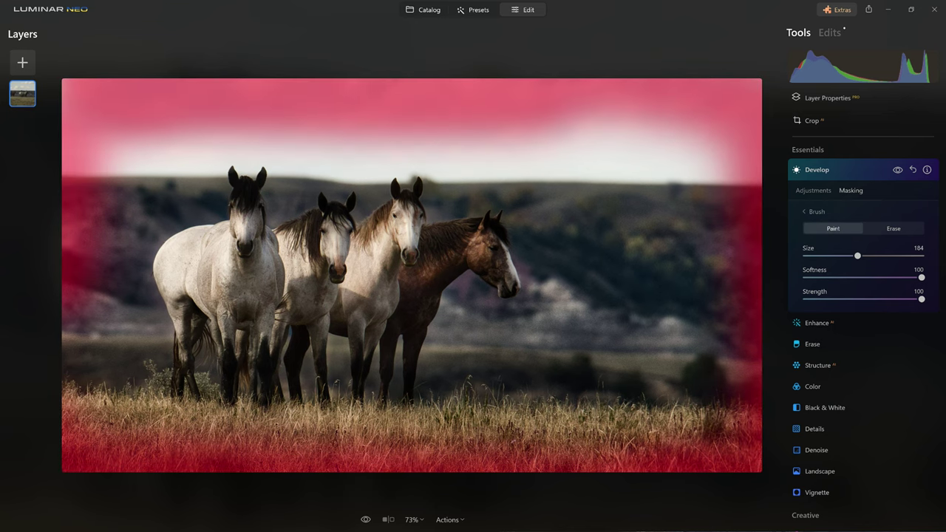
pyautogui.moveTo(60, 111); pyautogui.dragTo(62, 384)
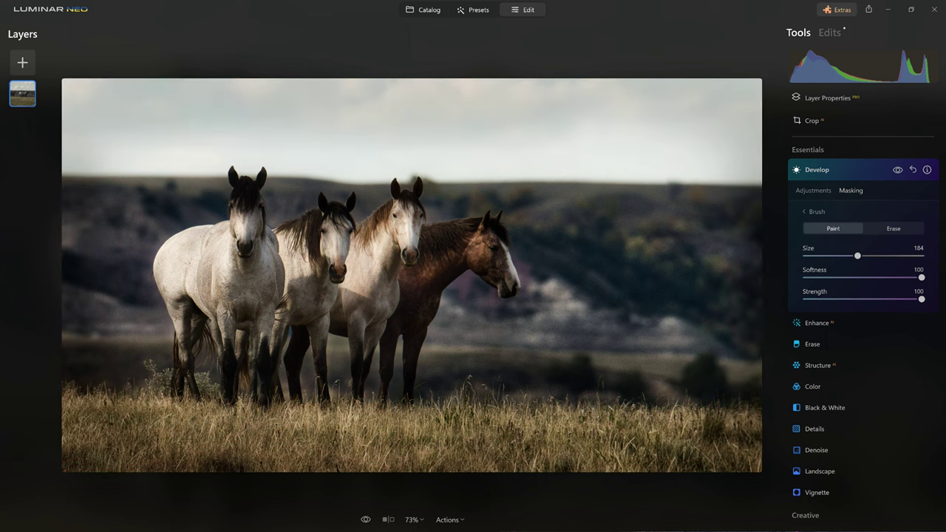
pyautogui.moveTo(746, 188); pyautogui.dragTo(747, 295)
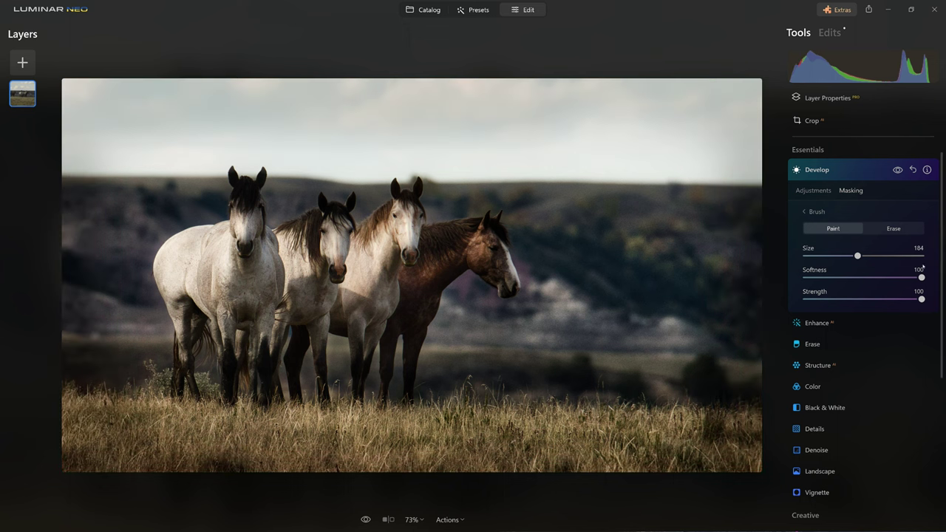
# Step: At brush strength 34, paint the sky, hills, left side and lower grass around the horses
pyautogui.click(844, 298)
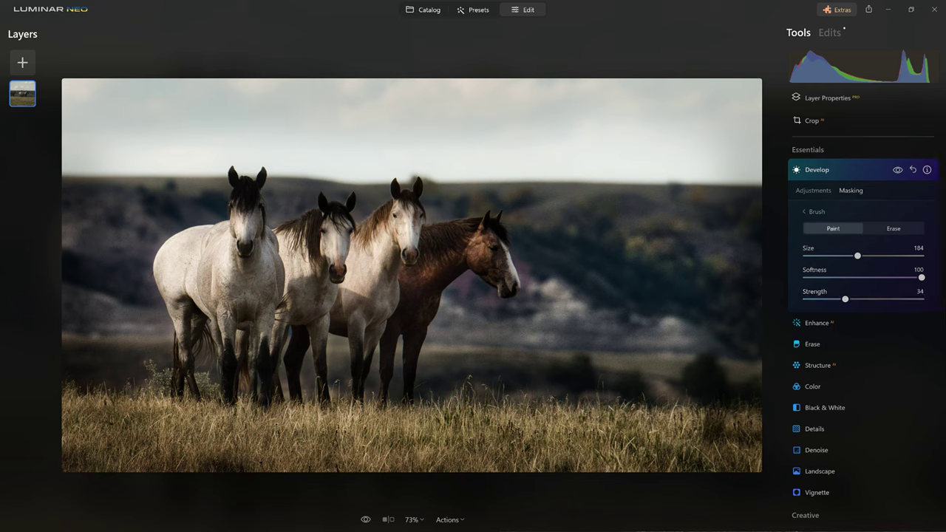
pyautogui.moveTo(714, 169)
pyautogui.mouseDown()
pyautogui.moveTo(697, 83)
pyautogui.moveTo(662, 175)
pyautogui.mouseUp()
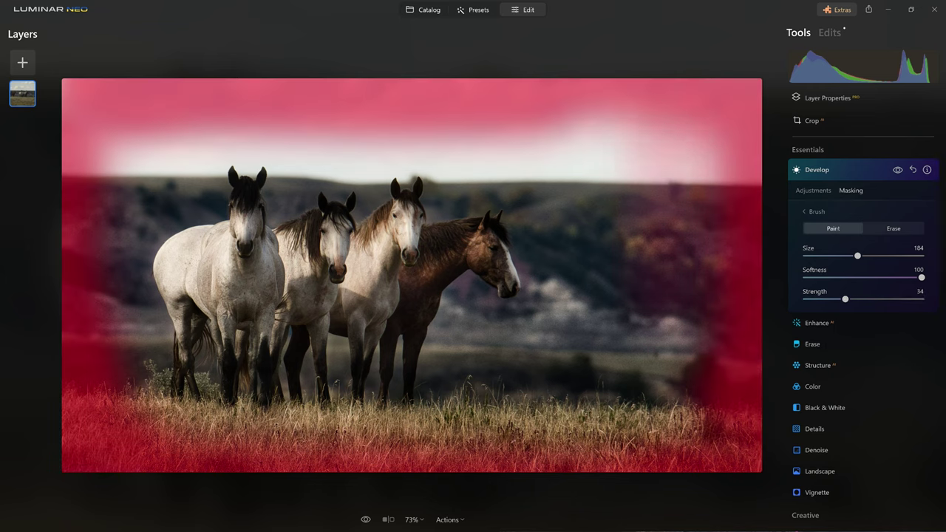
pyautogui.moveTo(559, 127); pyautogui.dragTo(571, 293)
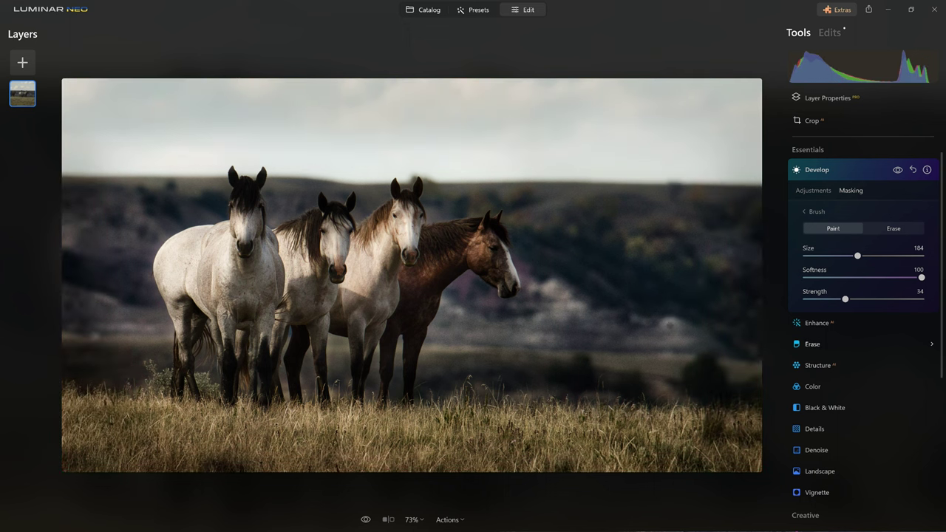
pyautogui.moveTo(489, 111)
pyautogui.mouseDown()
pyautogui.moveTo(349, 117)
pyautogui.moveTo(404, 136)
pyautogui.mouseUp()
pyautogui.moveTo(107, 97)
pyautogui.mouseDown()
pyautogui.moveTo(131, 129)
pyautogui.moveTo(118, 157)
pyautogui.mouseUp()
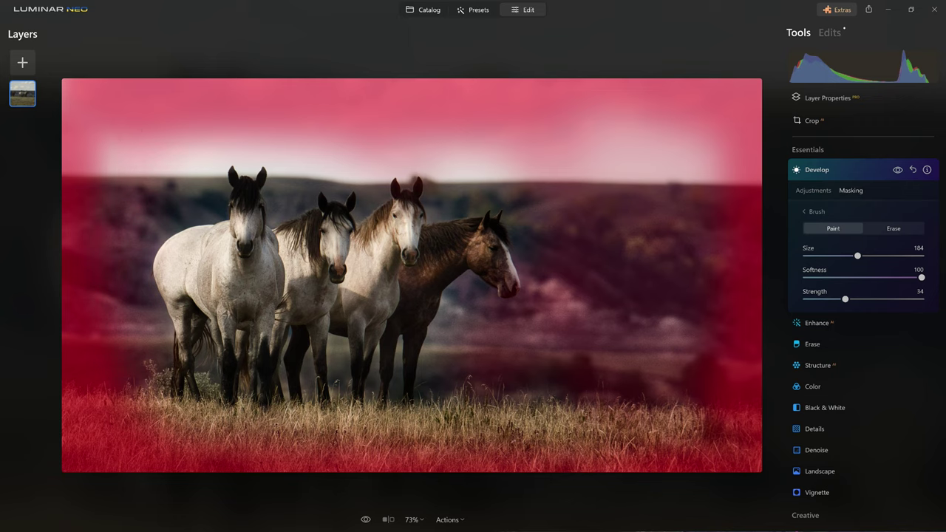
pyautogui.moveTo(181, 383)
pyautogui.mouseDown()
pyautogui.moveTo(244, 406)
pyautogui.moveTo(349, 416)
pyautogui.mouseUp()
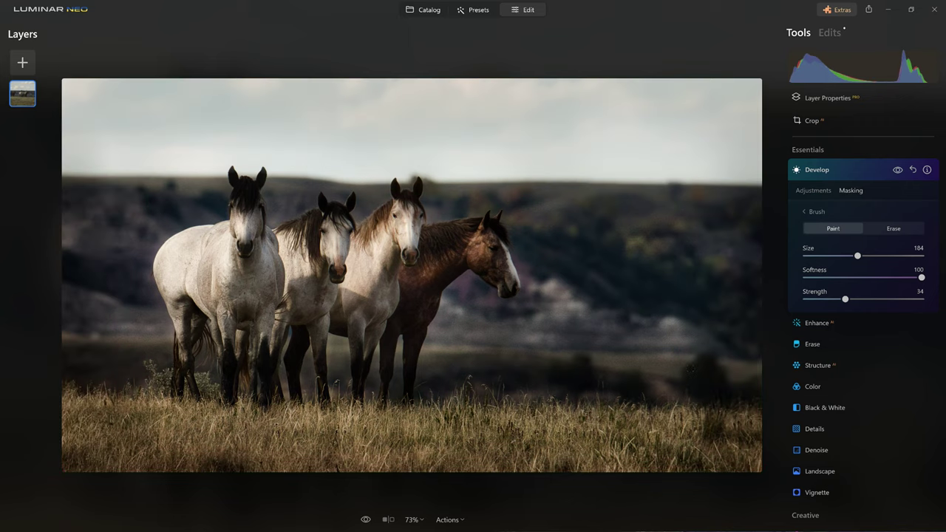
# Step: Toggle the Develop adjustment off and on to compare the darkening
pyautogui.click(897, 169)
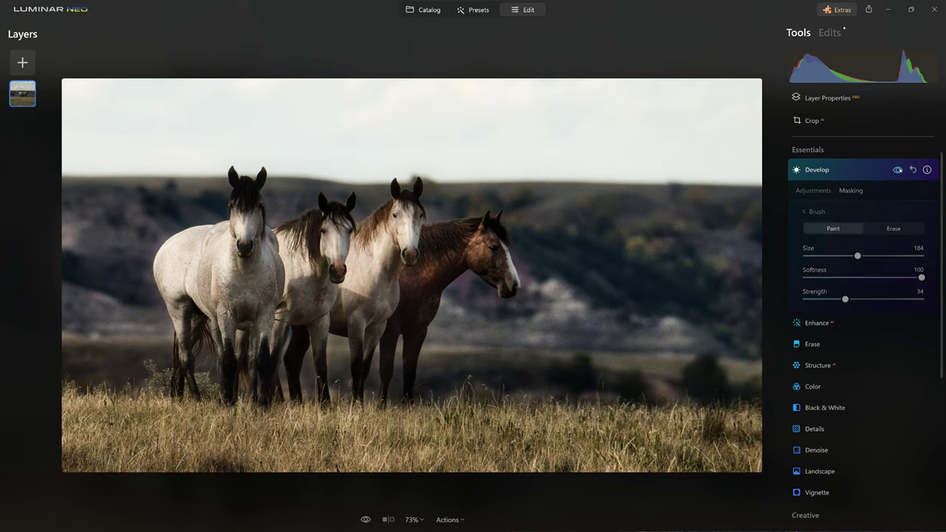
pyautogui.click(897, 169)
pyautogui.click(897, 170)
pyautogui.click(897, 169)
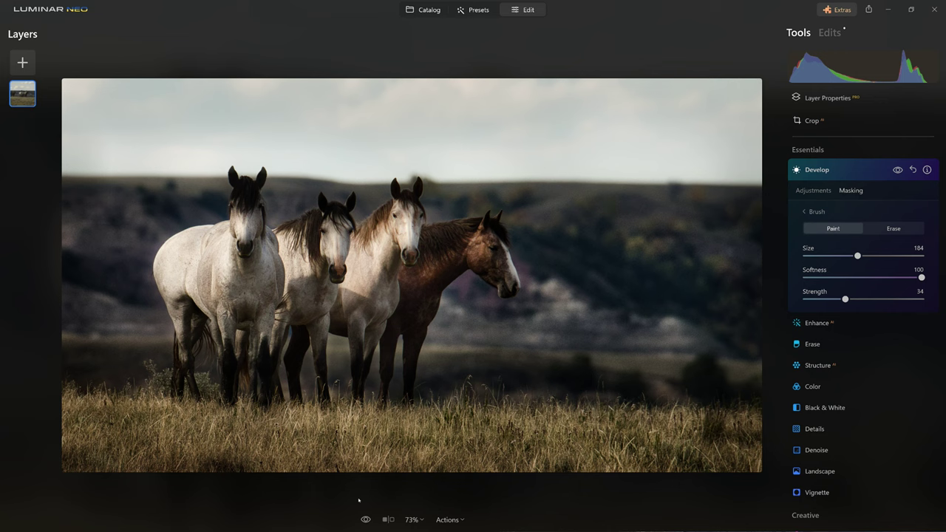
# Step: Close Develop and compare the unedited original with the edited photo
pyautogui.click(860, 175)
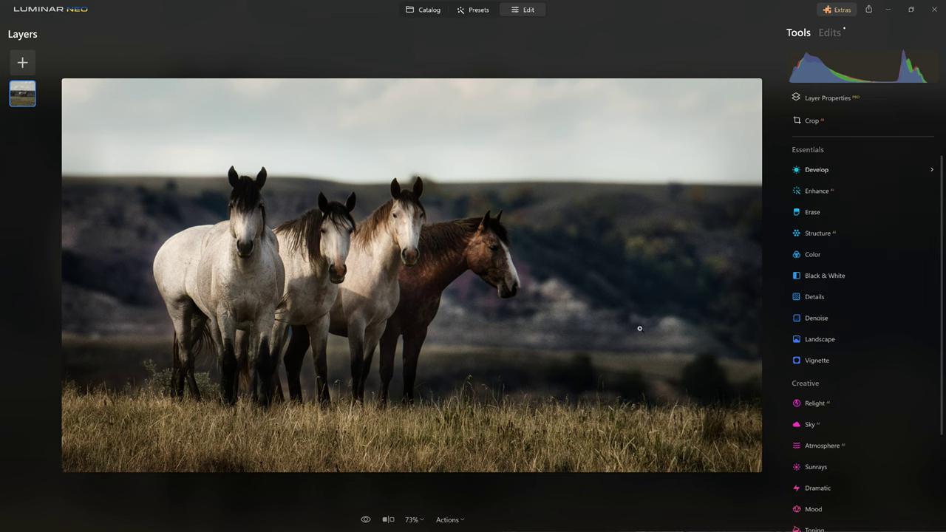
pyautogui.click(366, 520)
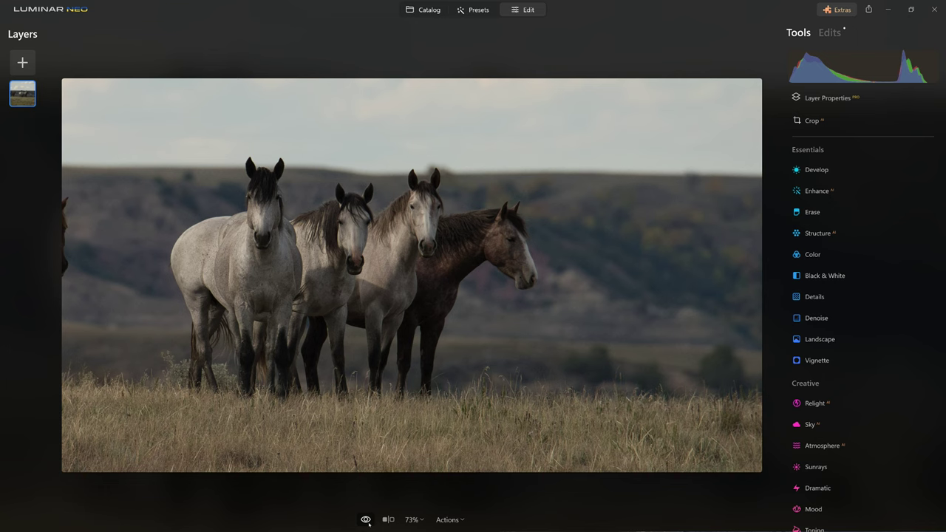
pyautogui.click(366, 520)
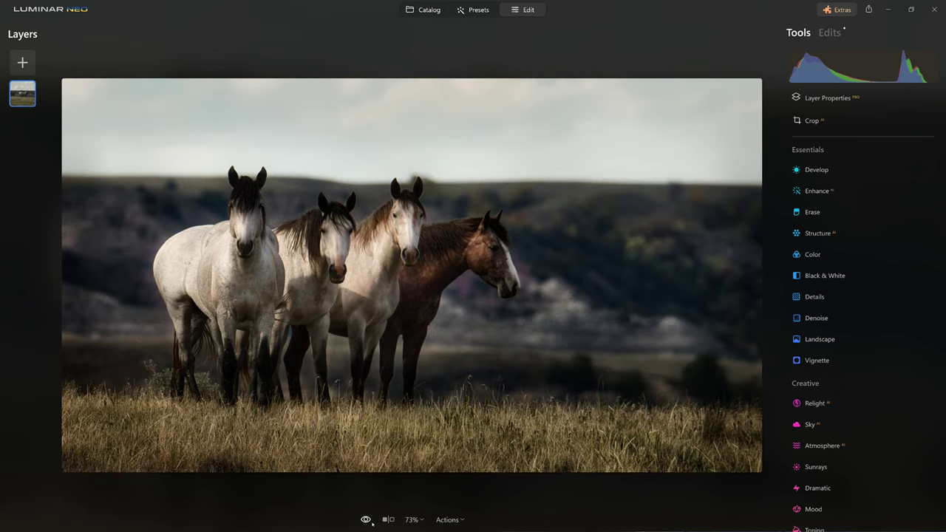
# Step: Nudge the photo slightly upward in Layer Properties, then collapse Layer Properties
pyautogui.click(834, 98)
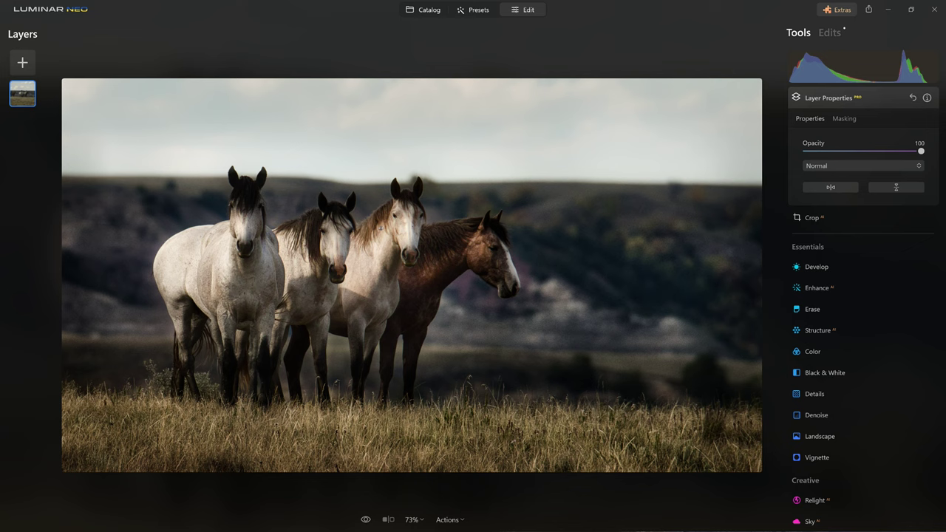
pyautogui.moveTo(380, 227)
pyautogui.mouseDown()
pyautogui.moveTo(384, 204)
pyautogui.moveTo(378, 240)
pyautogui.mouseUp()
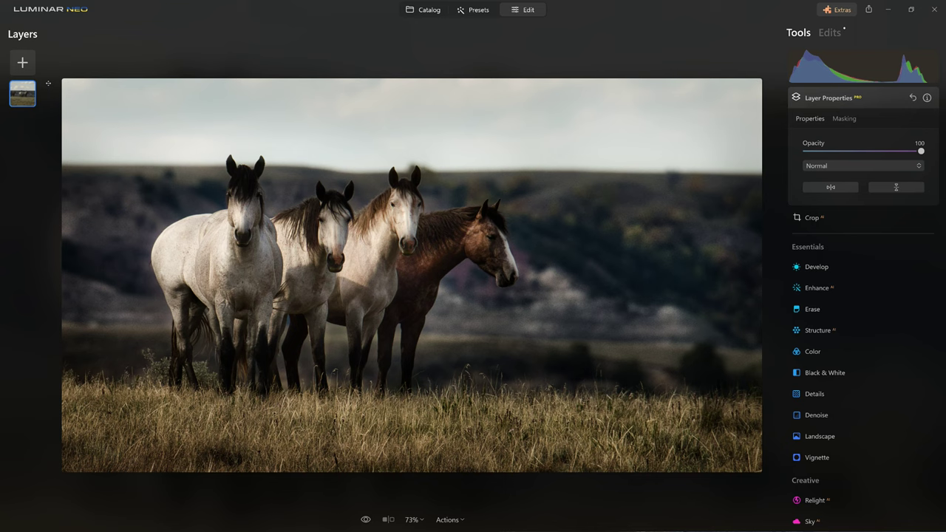
pyautogui.click(835, 103)
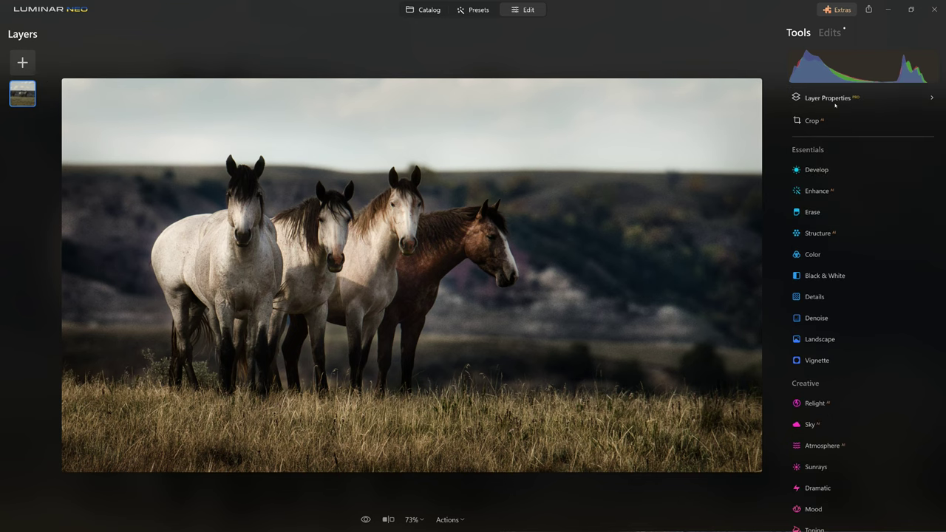
# Step: Start a Share > Folder export, keeping JPEG as the format
pyautogui.click(868, 9)
pyautogui.click(842, 67)
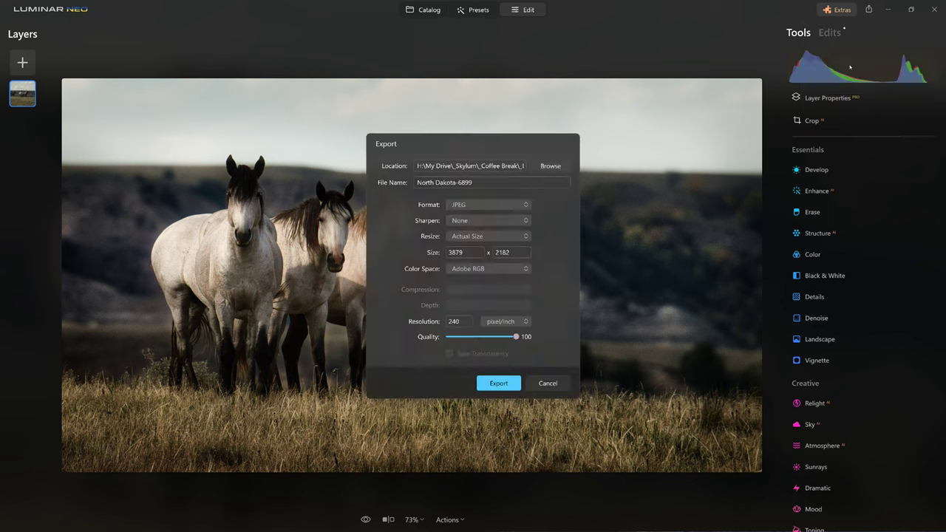
pyautogui.click(507, 204)
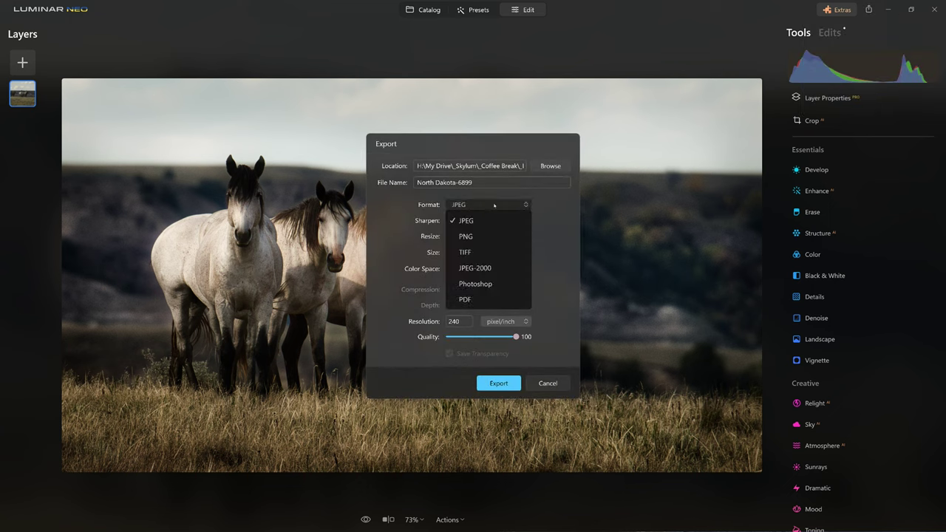
pyautogui.click(494, 204)
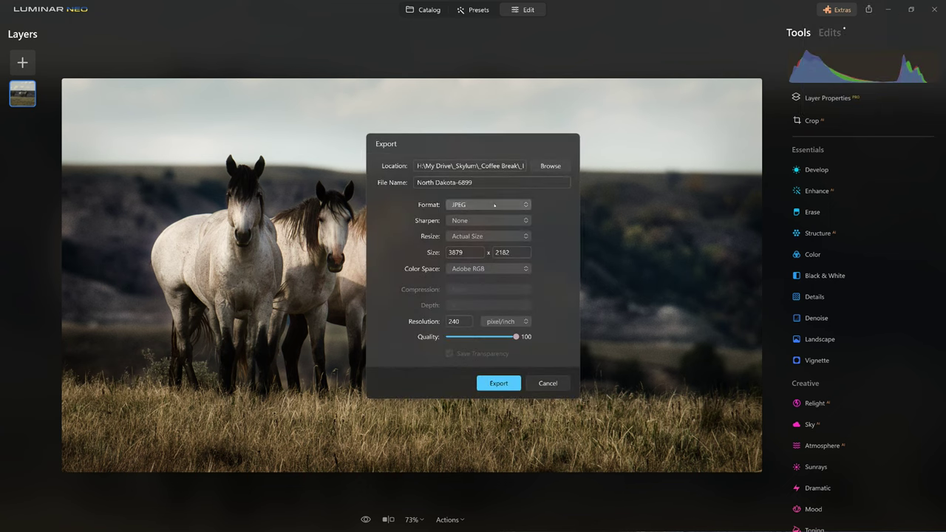
# Step: Set the export destination to D:\Presentation Images\_Complete
pyautogui.click(551, 166)
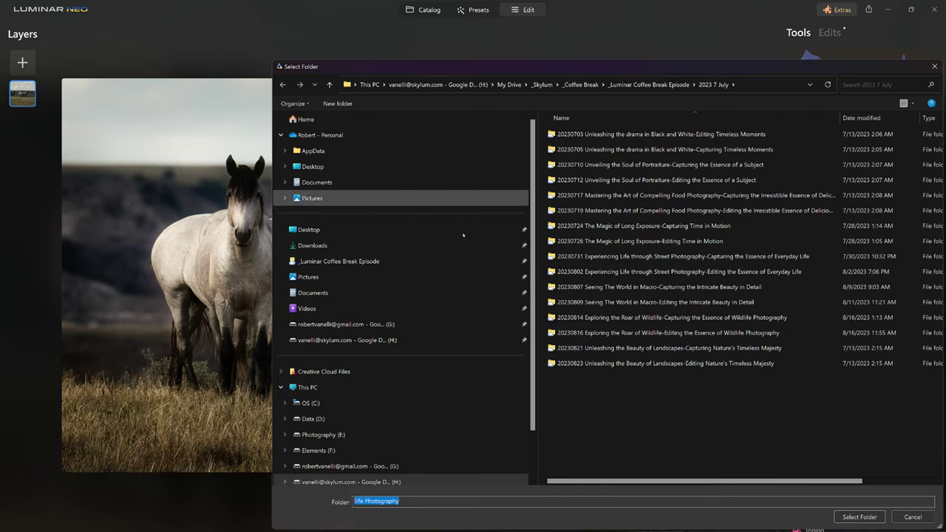
pyautogui.scroll(-2, 410, 337)
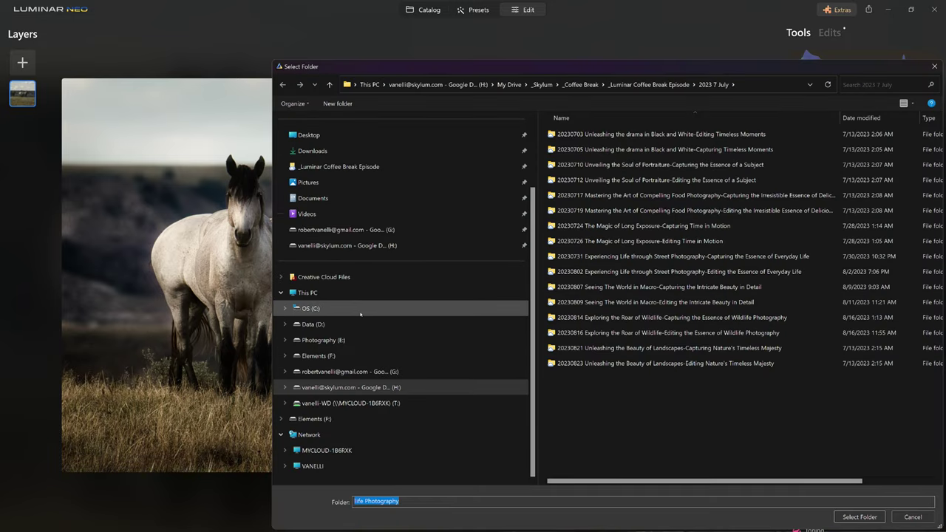
pyautogui.click(356, 322)
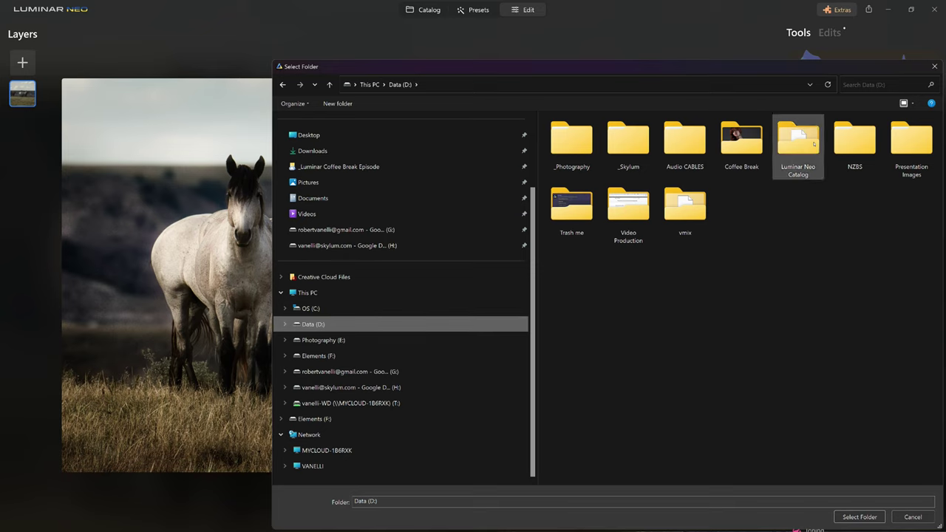
pyautogui.doubleClick(908, 140)
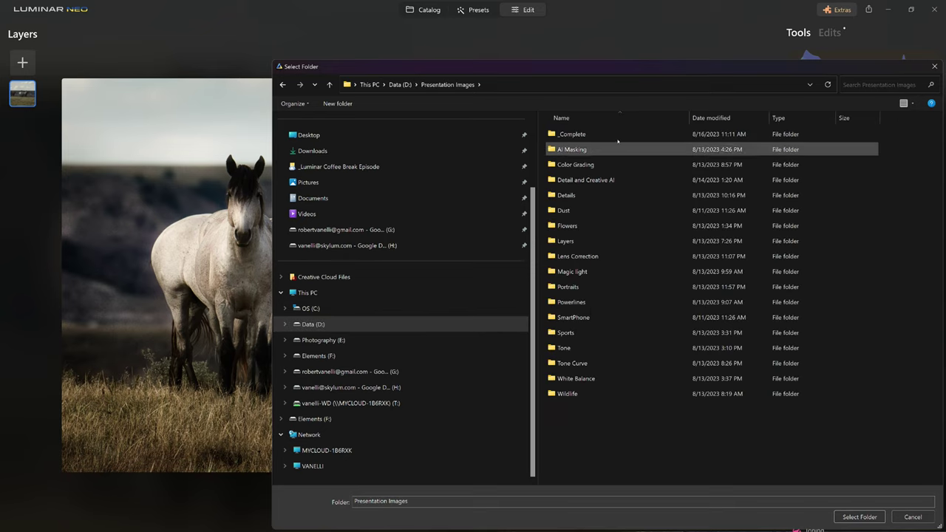
pyautogui.doubleClick(679, 135)
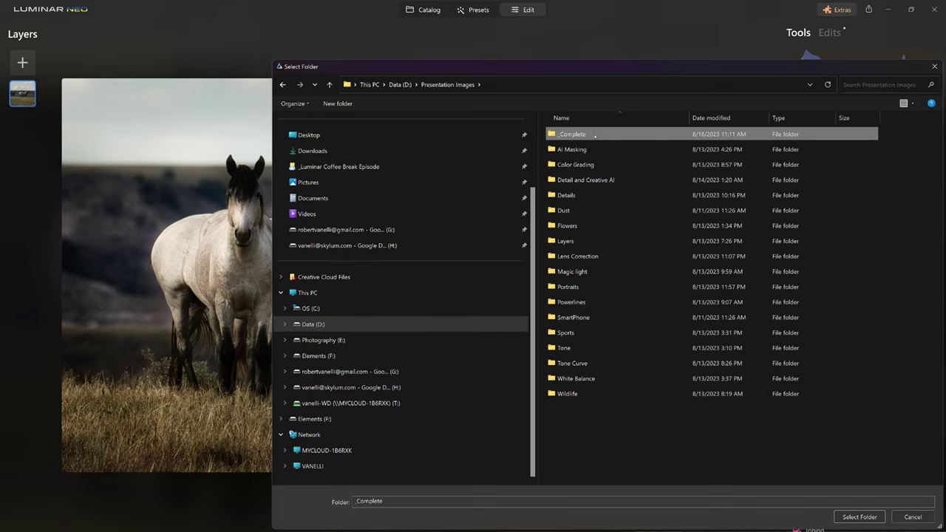
pyautogui.click(851, 516)
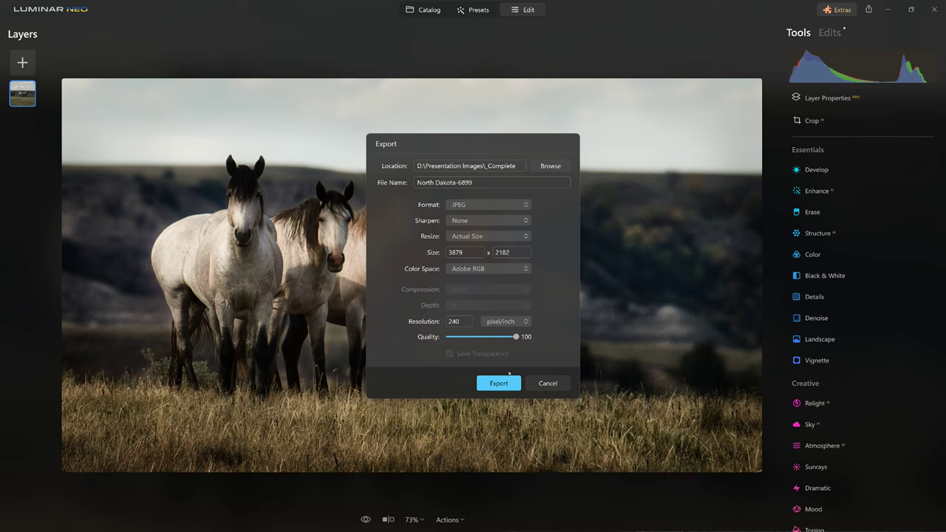
# Step: Run the JPEG export of the horse photo to the _Complete folder
pyautogui.click(499, 384)
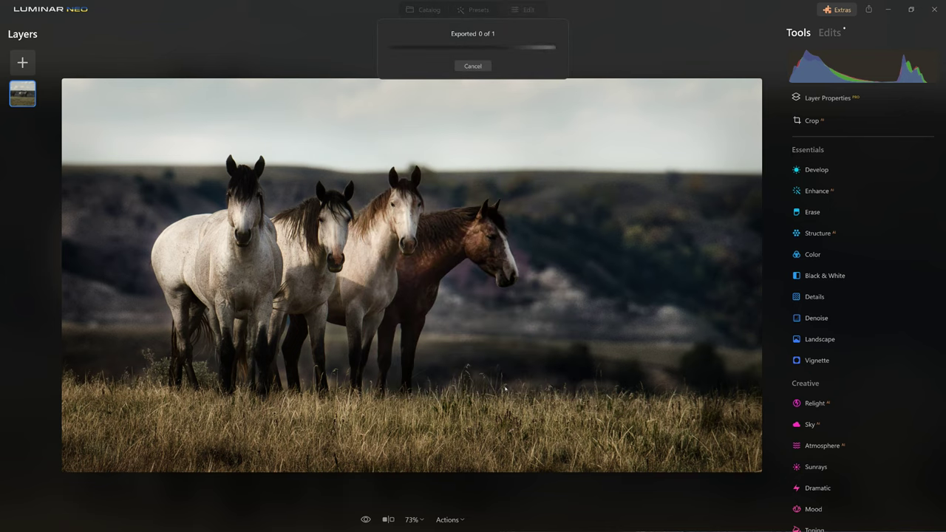